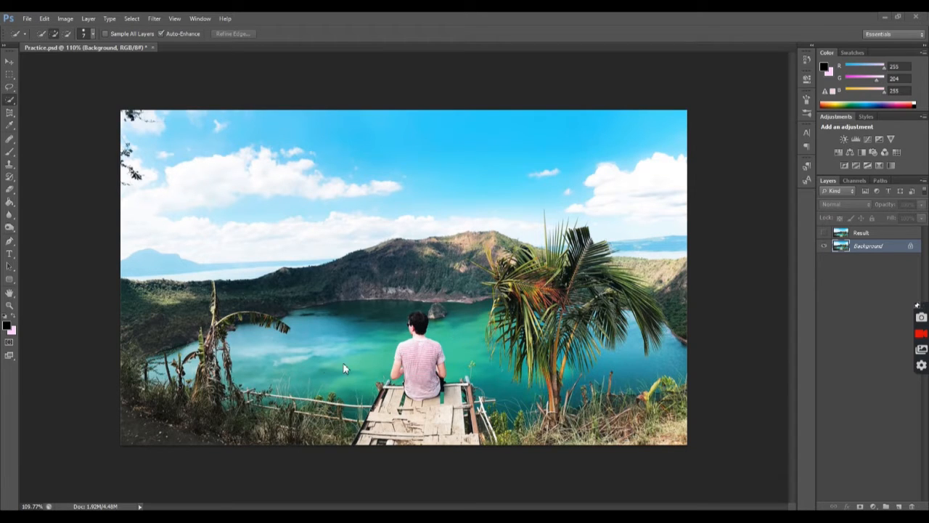
Compare the photo with and without the Result layer by switching that layer's visibility several times
click(825, 234)
click(825, 234)
click(825, 234)
click(825, 234)
click(824, 234)
click(825, 233)
click(825, 234)
click(825, 234)
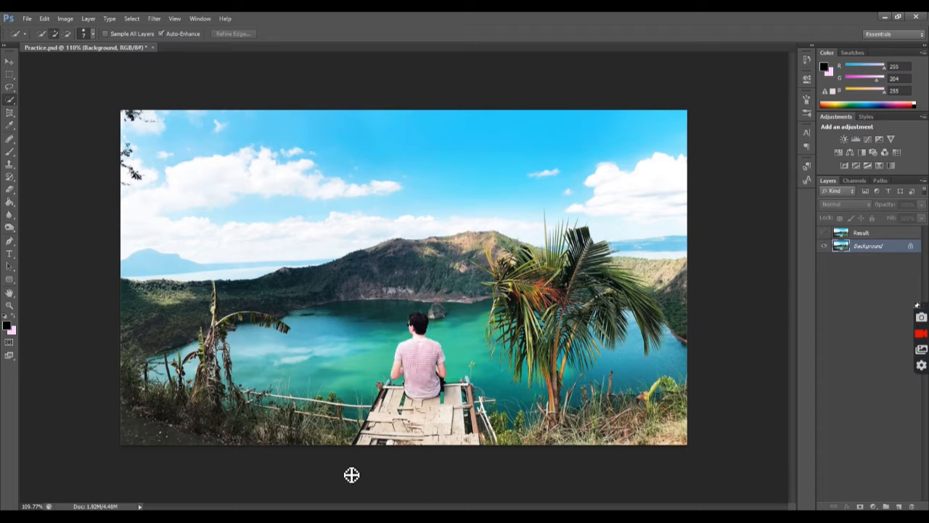
scroll(395, 447, up, 2)
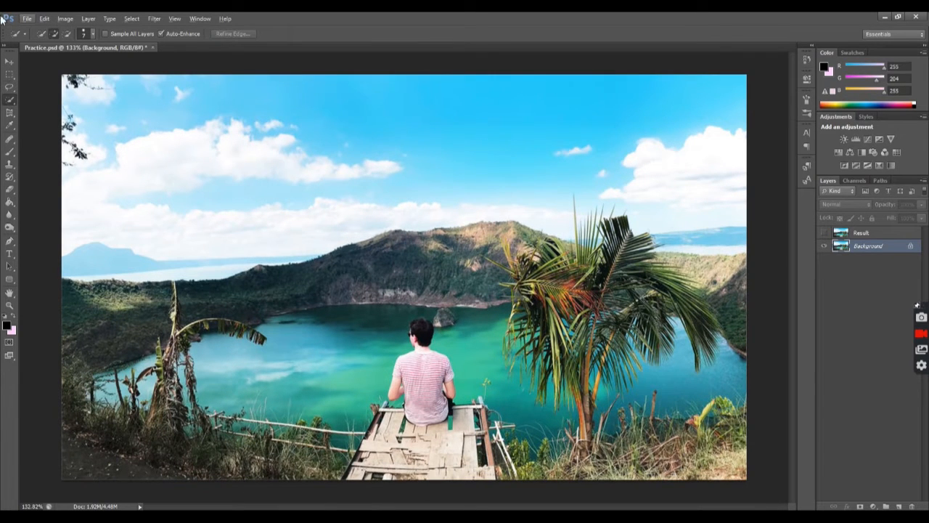
Select the seated man's head with the Rectangular Marquee tool, including a little of the surrounding water
click(11, 105)
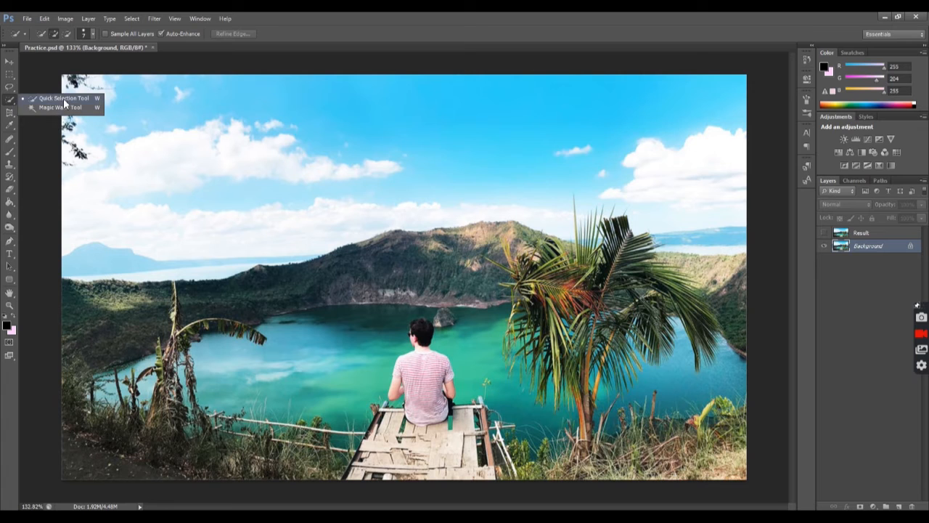
click(6, 75)
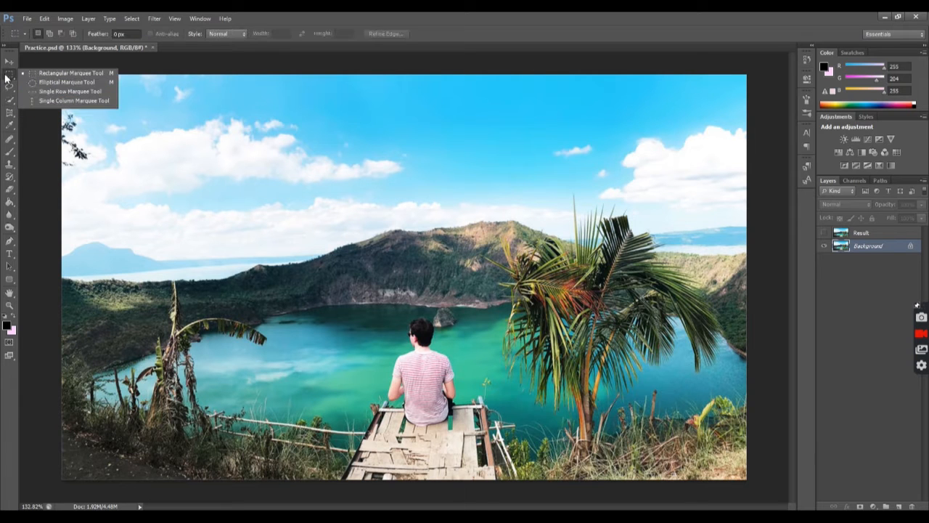
click(51, 80)
scroll(374, 419, up, 7)
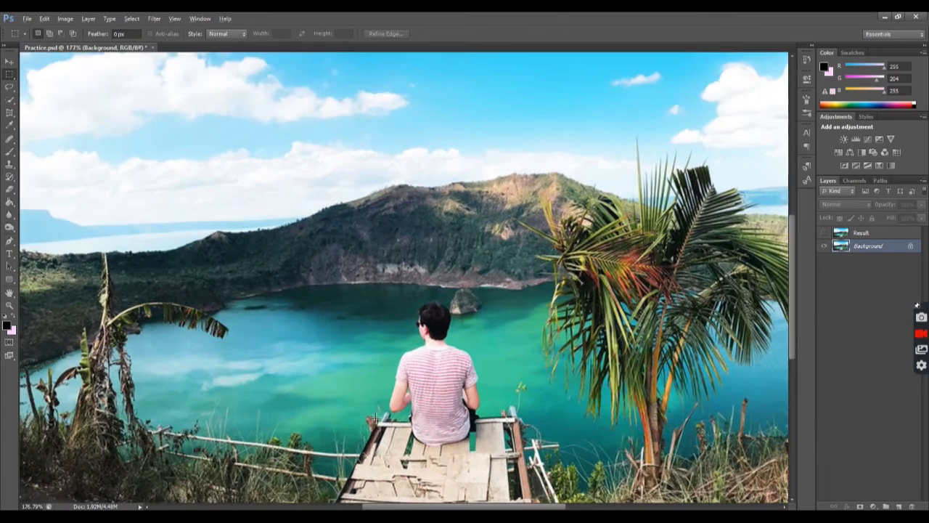
scroll(472, 407, up, 2)
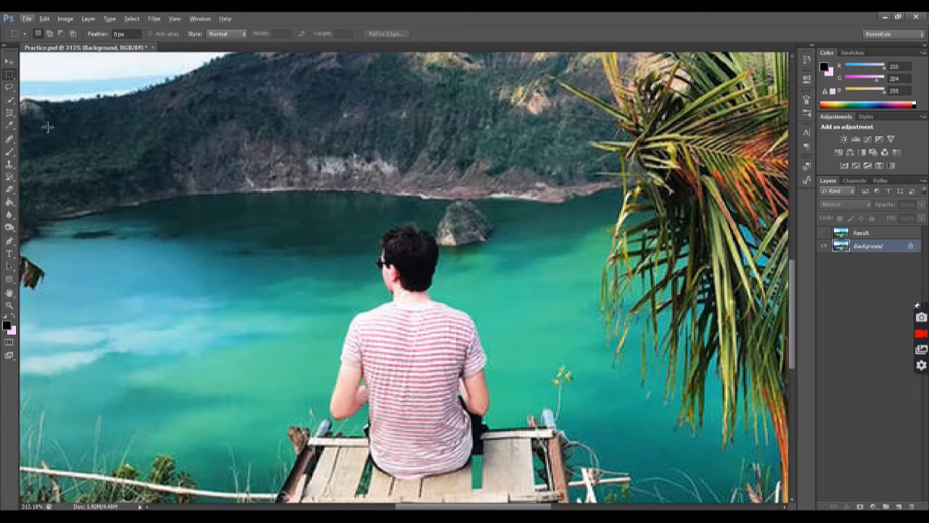
drag(351, 229, 461, 307)
click(368, 241)
drag(348, 227, 473, 291)
drag(356, 216, 444, 300)
Fill the head selection on the Background layer using Content-Aware, and deselect it
key(shift+F5)
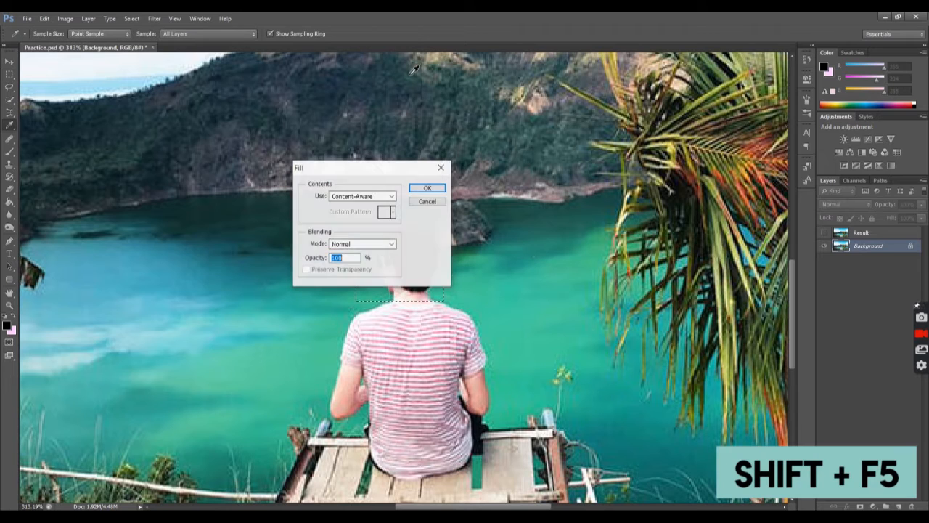
click(390, 196)
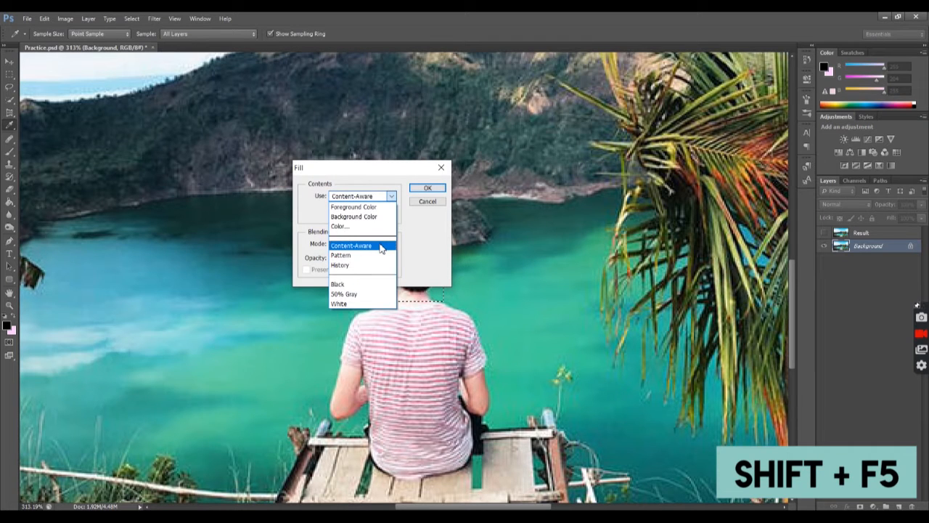
click(381, 247)
click(434, 188)
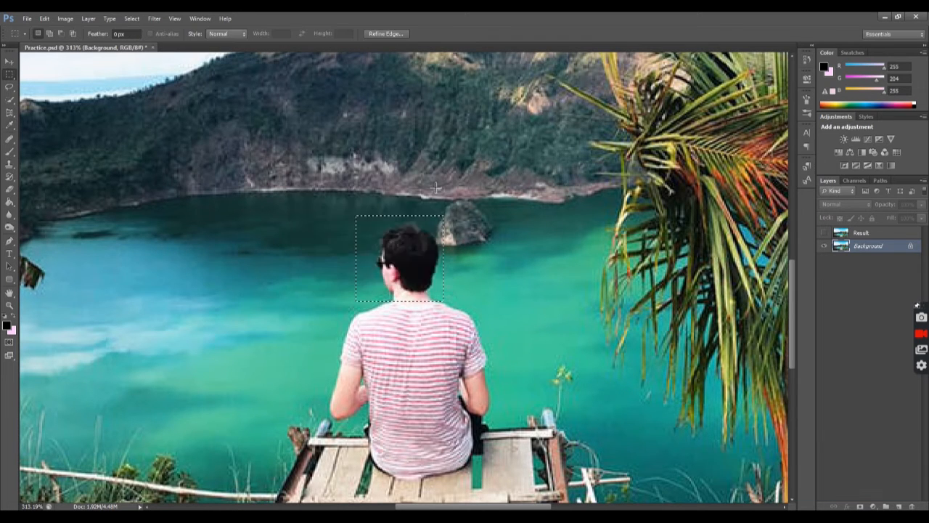
key(ctrl+d)
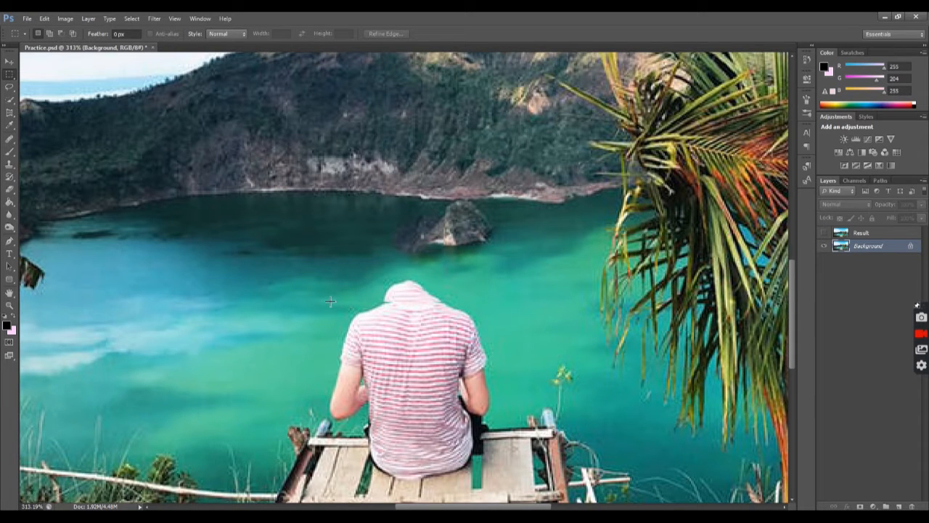
Select the man's shoulders and upper back with a rectangular marquee and apply a Content-Aware fill twice
drag(301, 275, 520, 400)
key(shift+F5)
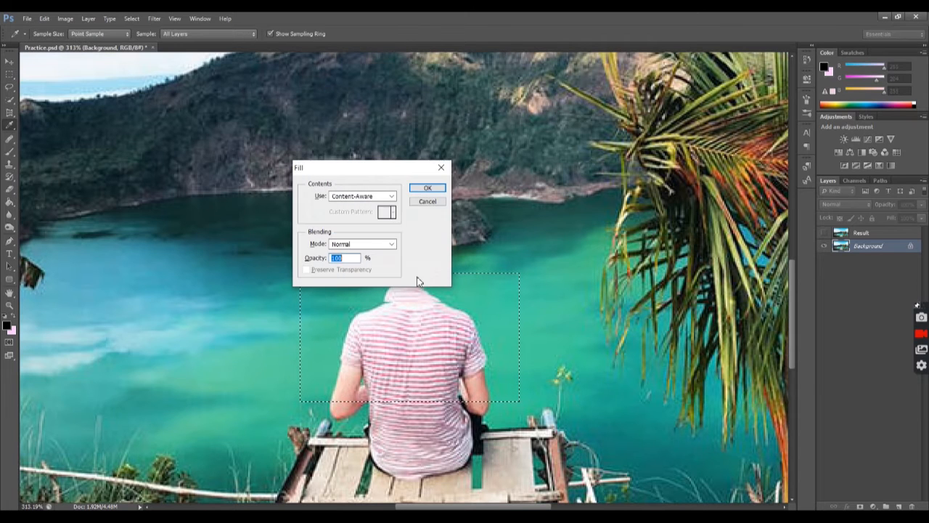
click(426, 190)
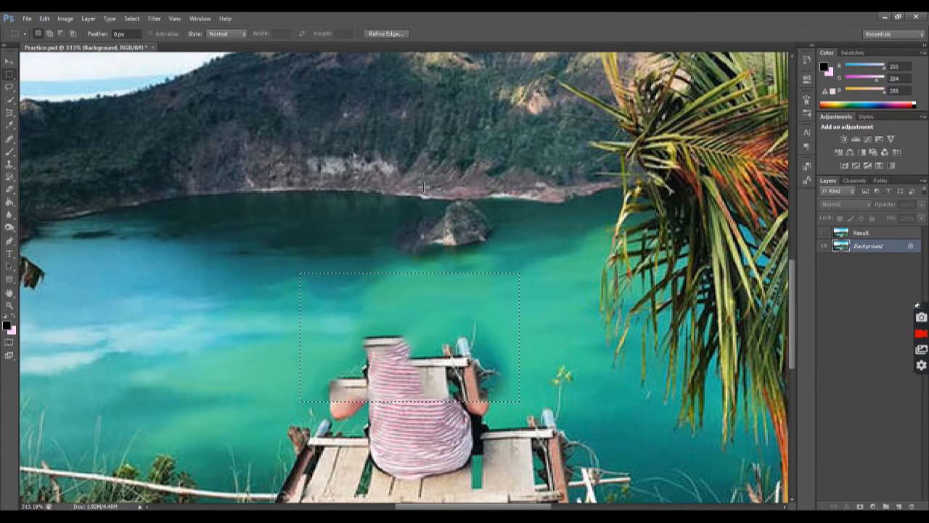
key(shift+F5)
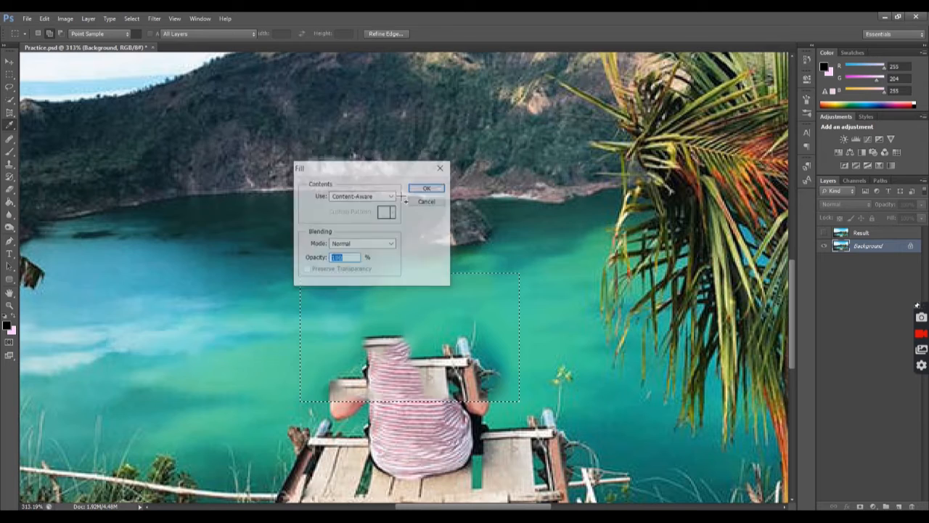
click(431, 185)
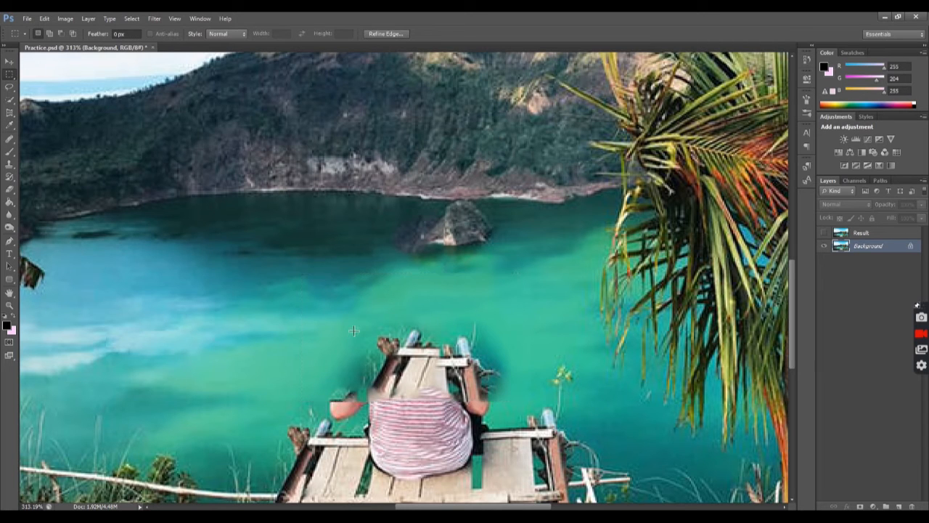
Select the leftover arms and upper shirt with a rectangular marquee, fill them with Content-Aware, and deselect
drag(319, 312, 506, 420)
key(i)
key(shift+F5)
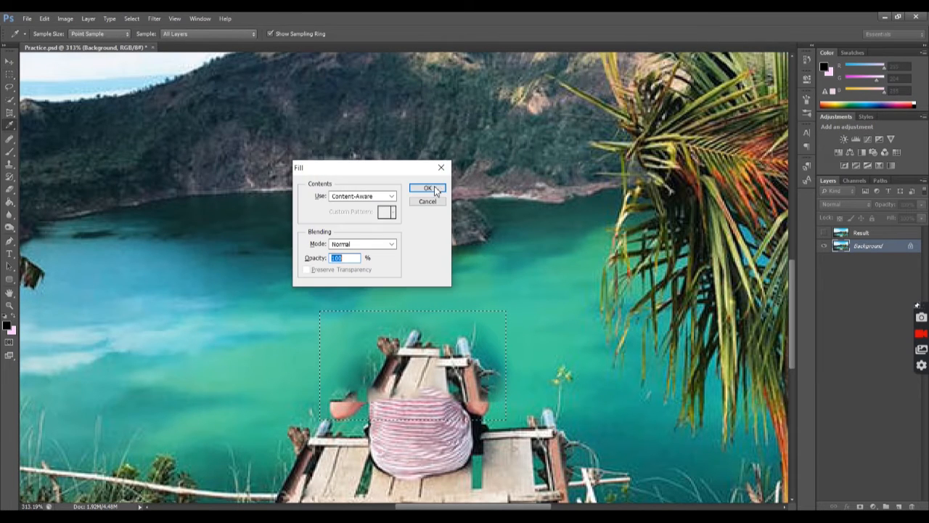
click(434, 189)
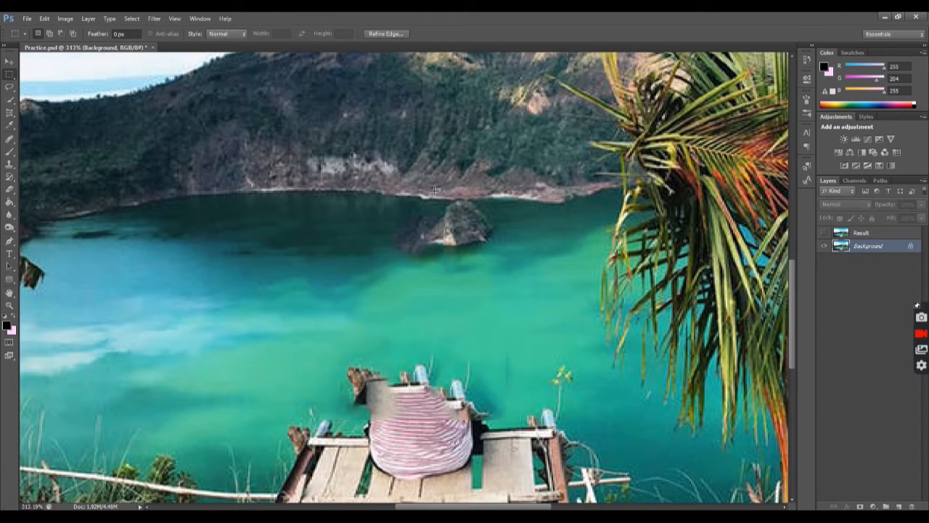
key(ctrl+d)
Using the Clone Stamp tool, extend the deck's cross beam from its left section over the start of the striped shirt
scroll(412, 361, down, 3)
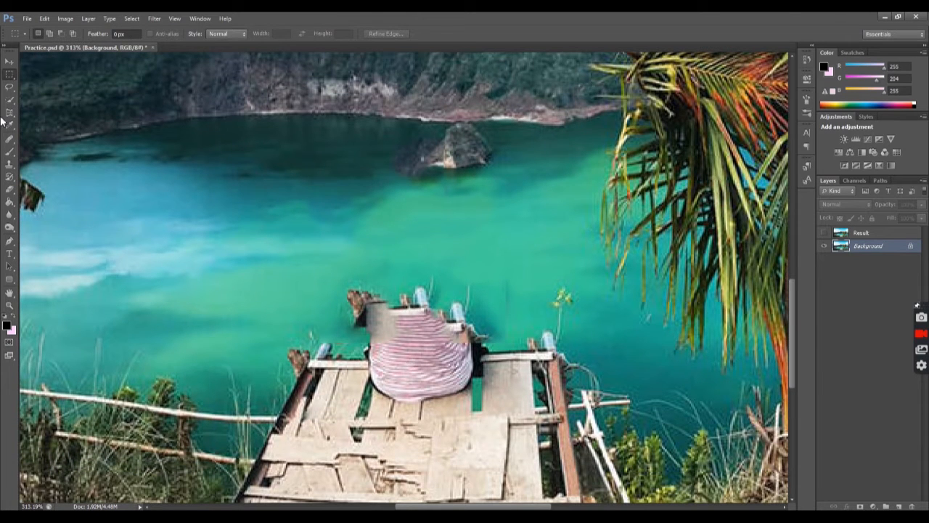
scroll(403, 373, down, 1)
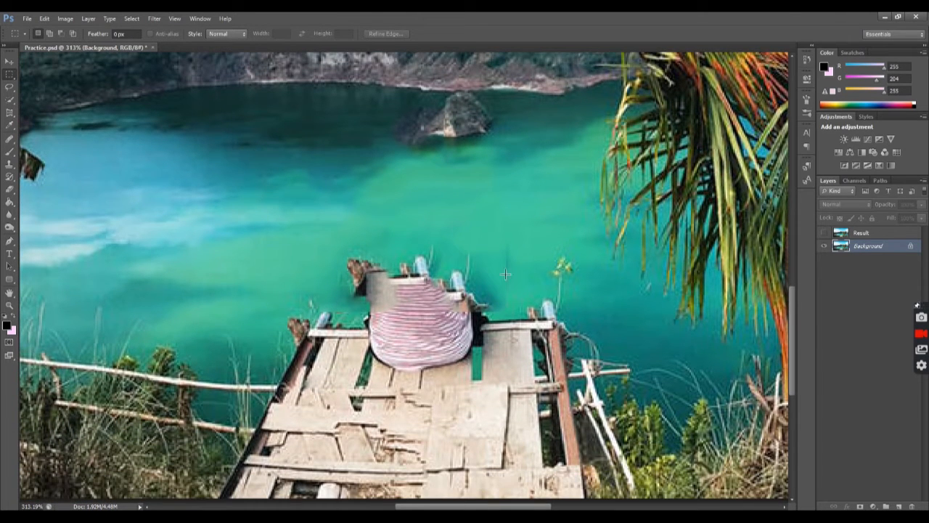
click(10, 62)
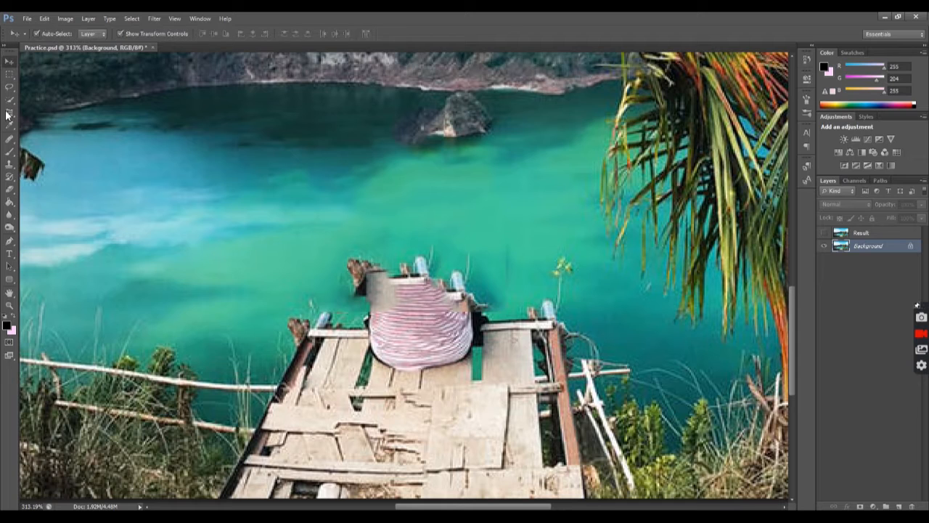
click(11, 163)
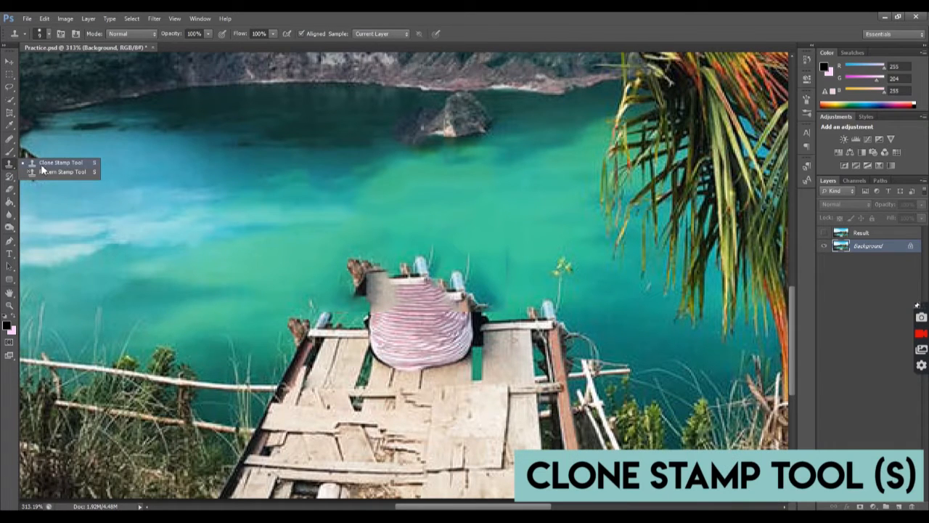
click(42, 168)
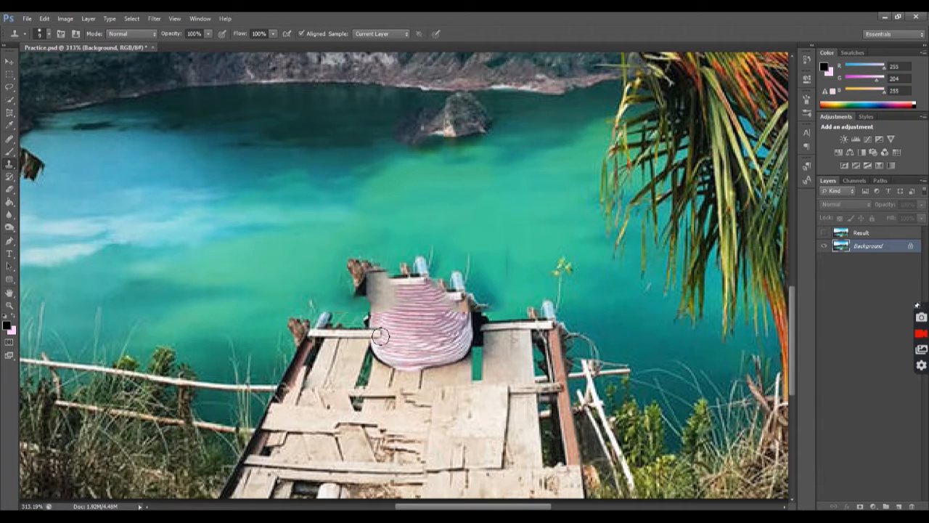
alt+click(371, 334)
click(386, 335)
click(396, 334)
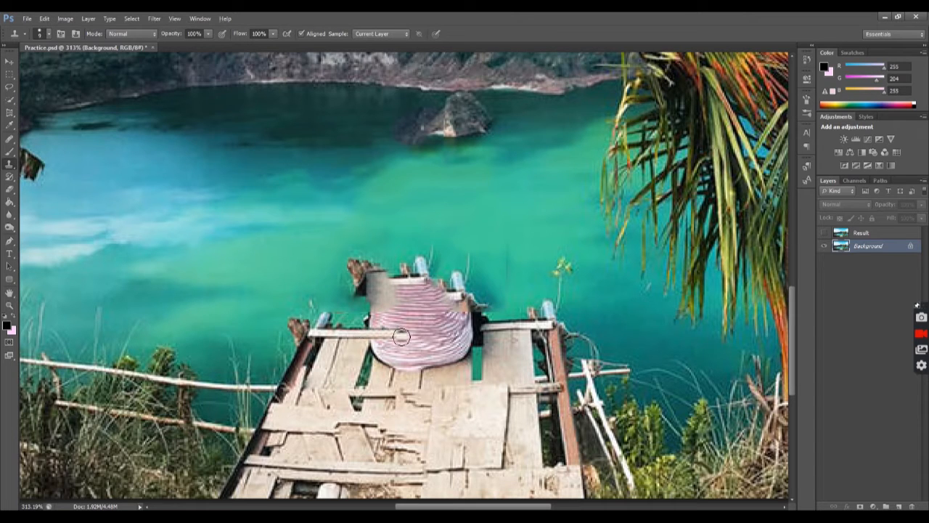
click(403, 335)
Resample the beam's left section and clone it across the rest of the shirt's width
alt+click(356, 337)
drag(411, 335, 421, 334)
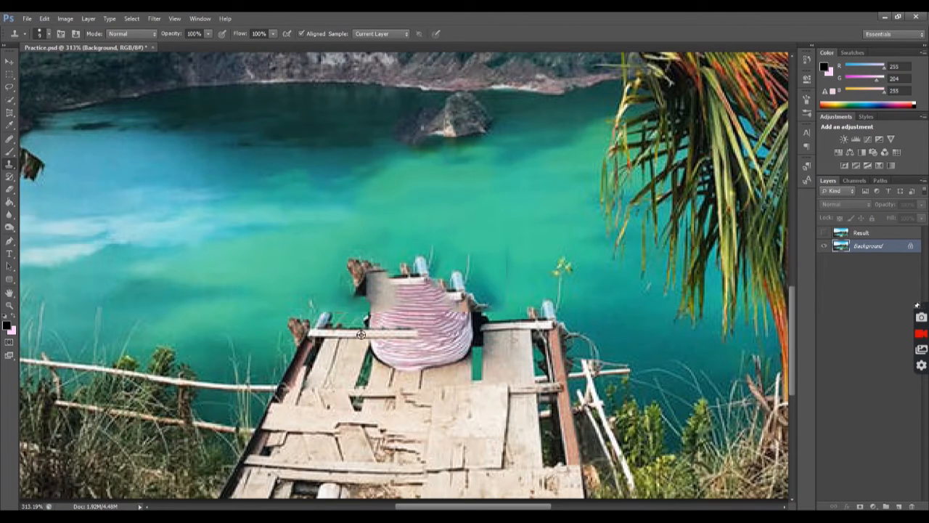
alt+click(418, 335)
click(429, 335)
drag(441, 335, 476, 335)
Set the clone brush size to 13 and extend the cloned cross beam to the deck's right post
click(48, 33)
drag(21, 63, 24, 63)
click(404, 333)
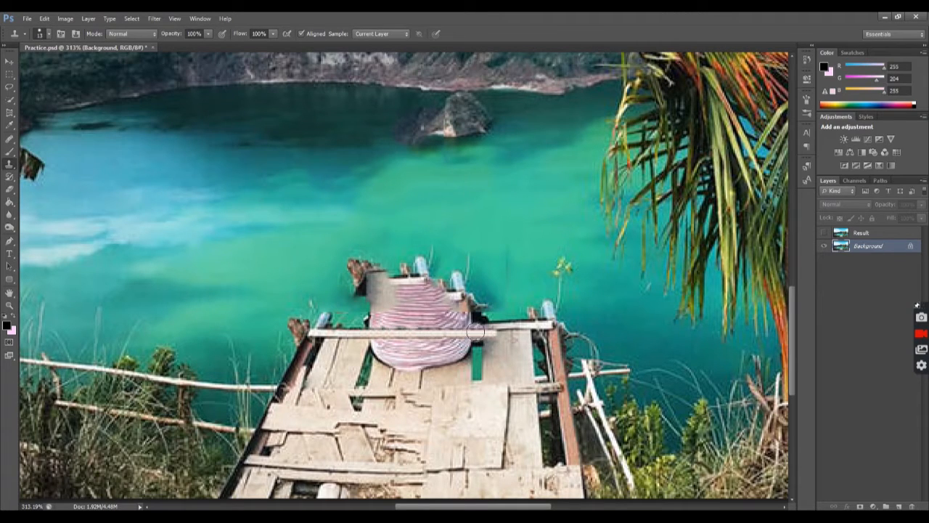
drag(474, 335, 518, 334)
alt+click(447, 334)
alt+click(364, 335)
drag(462, 336, 545, 334)
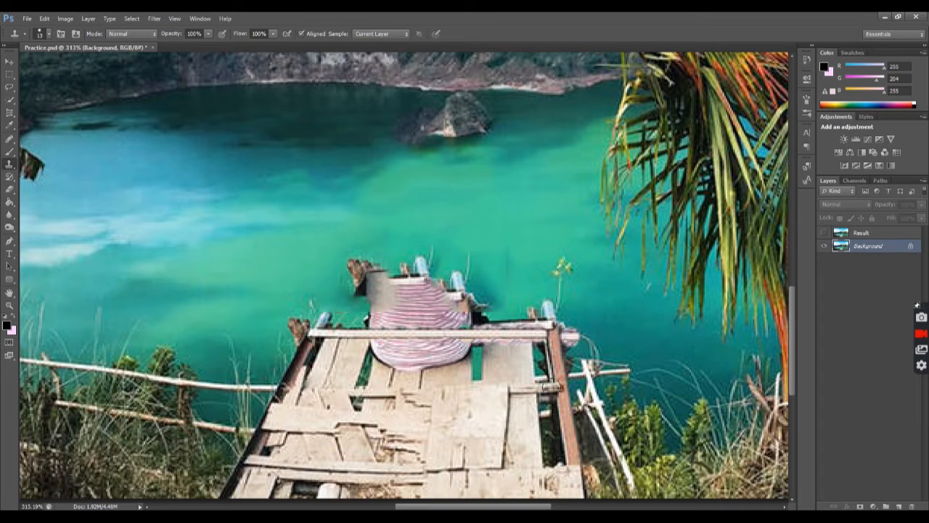
Clone wooden planks over the left part of the striped shirt below the cross beam
scroll(451, 334, down, 3)
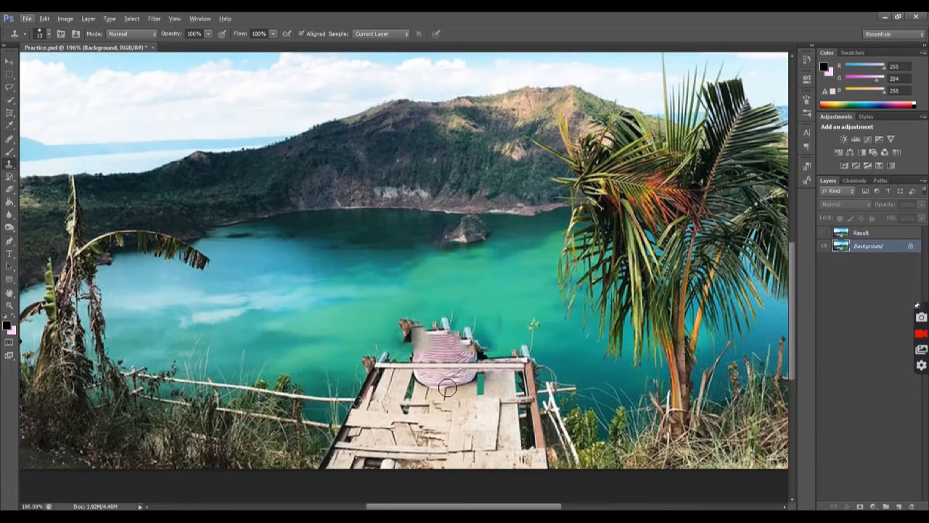
scroll(436, 389, up, 3)
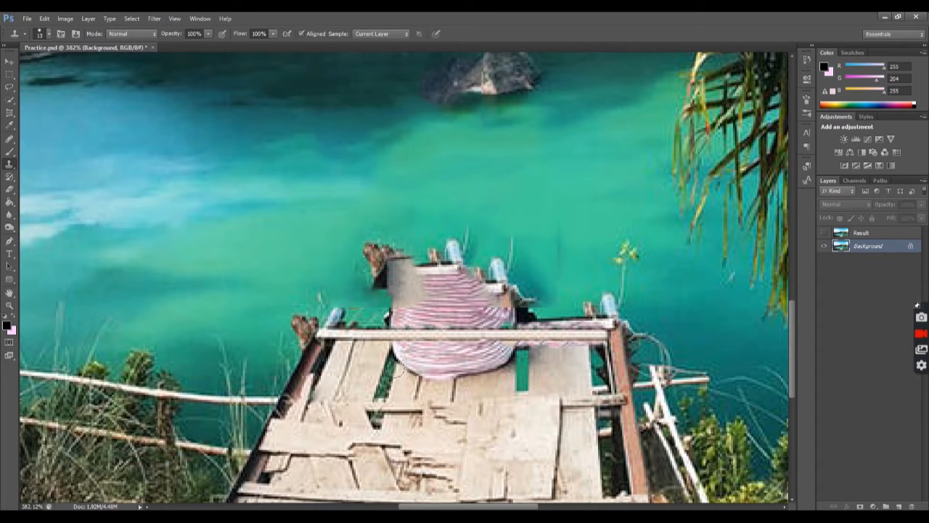
drag(405, 361, 406, 350)
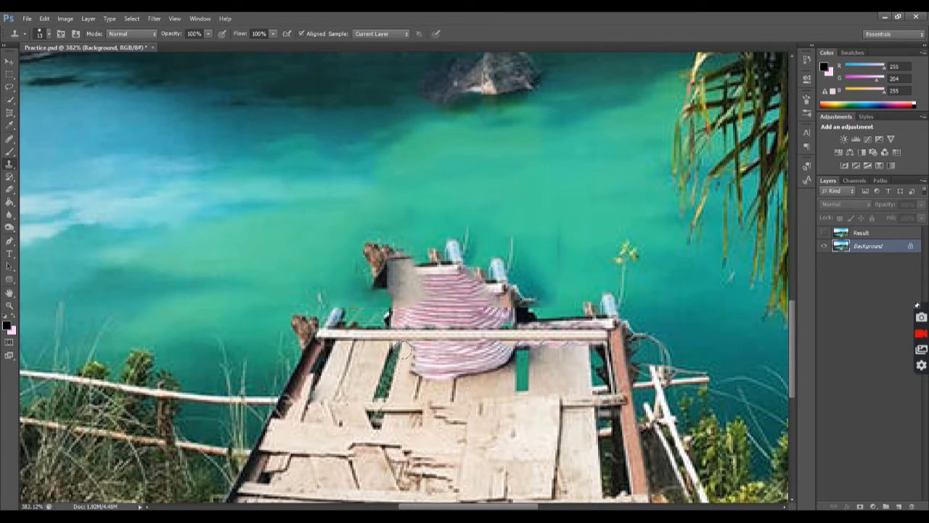
alt+click(420, 387)
drag(423, 383, 420, 369)
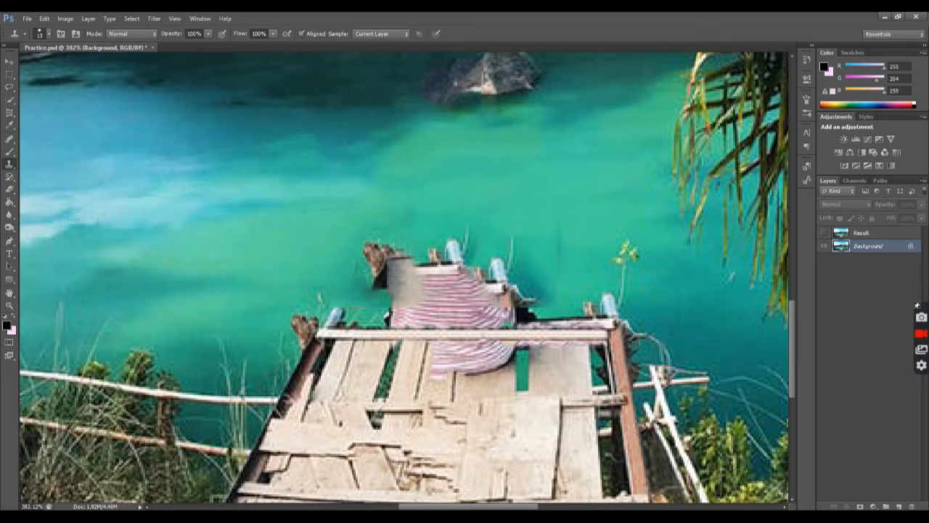
Cover the middle and right parts of the shirt below the cross beam with cloned planks
drag(455, 370, 461, 350)
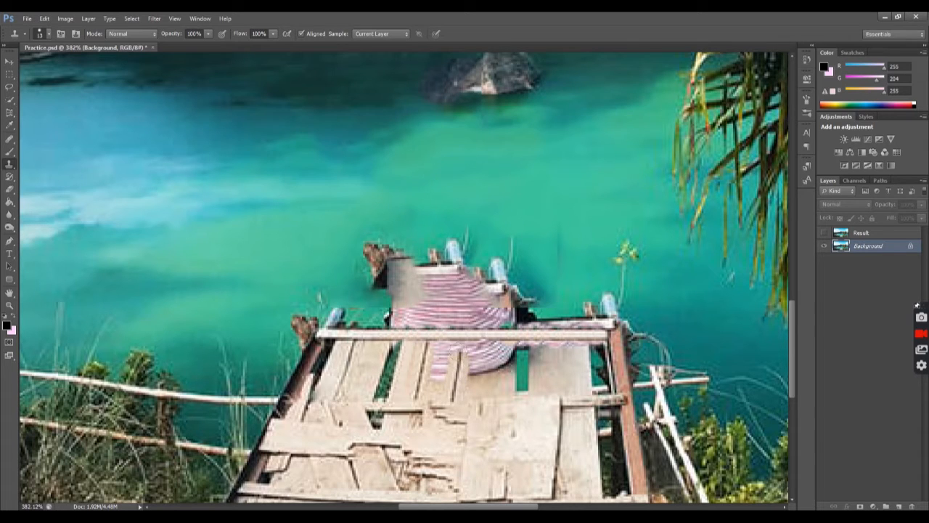
drag(433, 392, 441, 351)
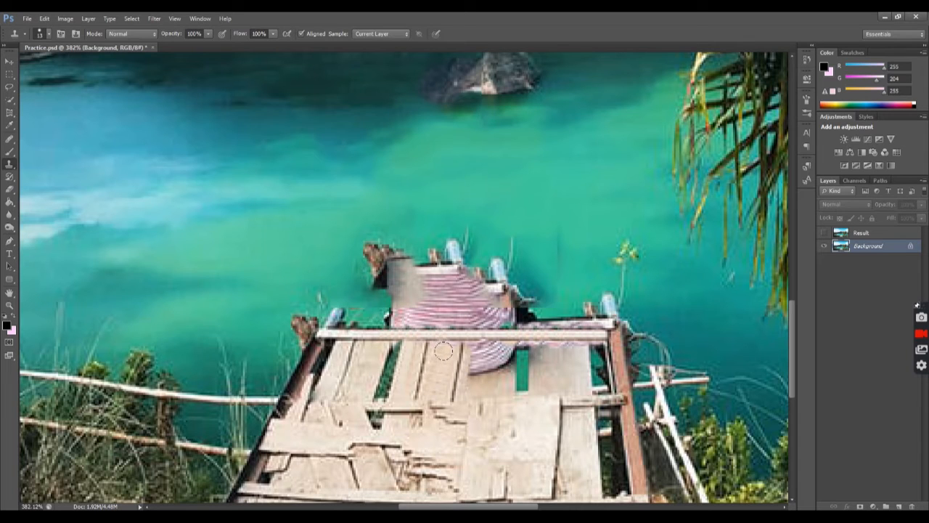
alt+click(438, 379)
mouse_move(473, 379)
mouse_down()
mouse_move(481, 370)
mouse_move(463, 361)
mouse_move(476, 352)
mouse_move(502, 374)
mouse_move(507, 350)
mouse_move(495, 365)
mouse_move(483, 352)
mouse_move(495, 352)
mouse_up()
alt+click(503, 393)
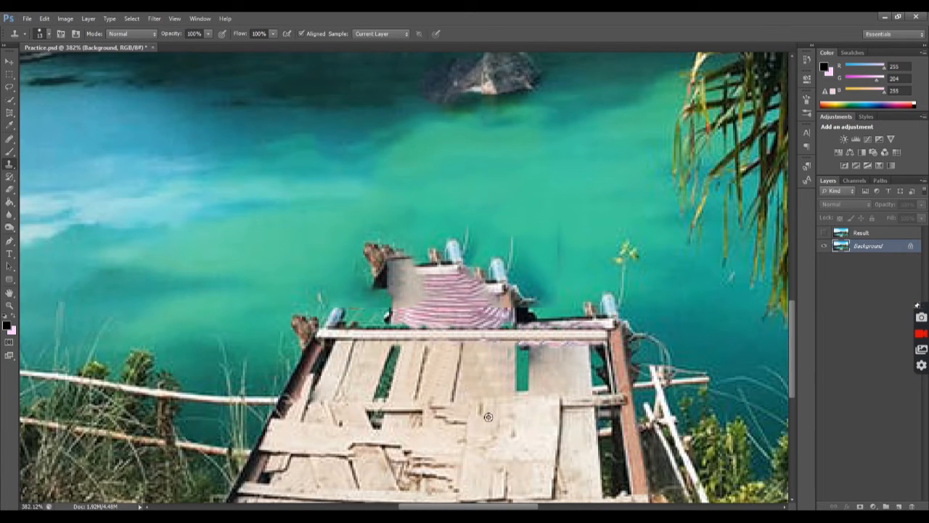
Clone clean plank and water texture over the pink shirt traces beneath the beam's right half and at the deck gap
scroll(532, 401, down, 4)
scroll(550, 392, up, 5)
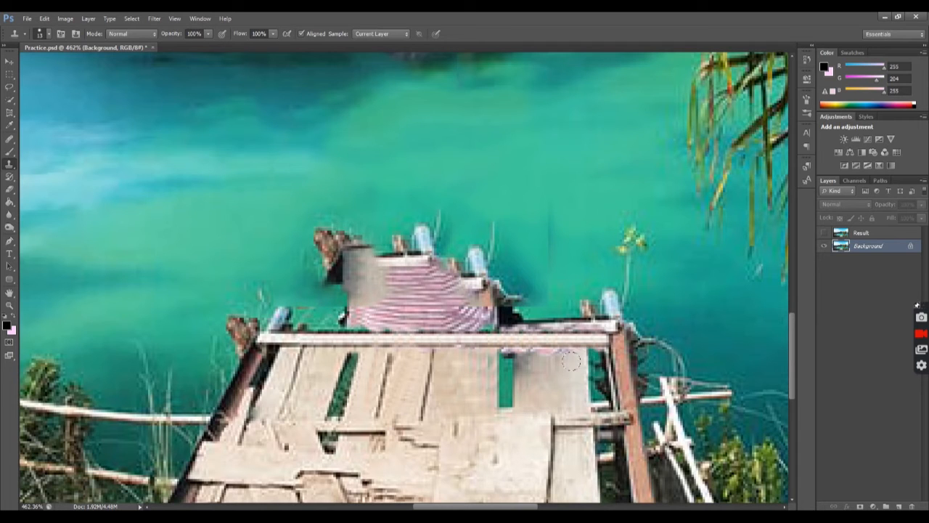
alt+click(568, 361)
drag(558, 353, 531, 354)
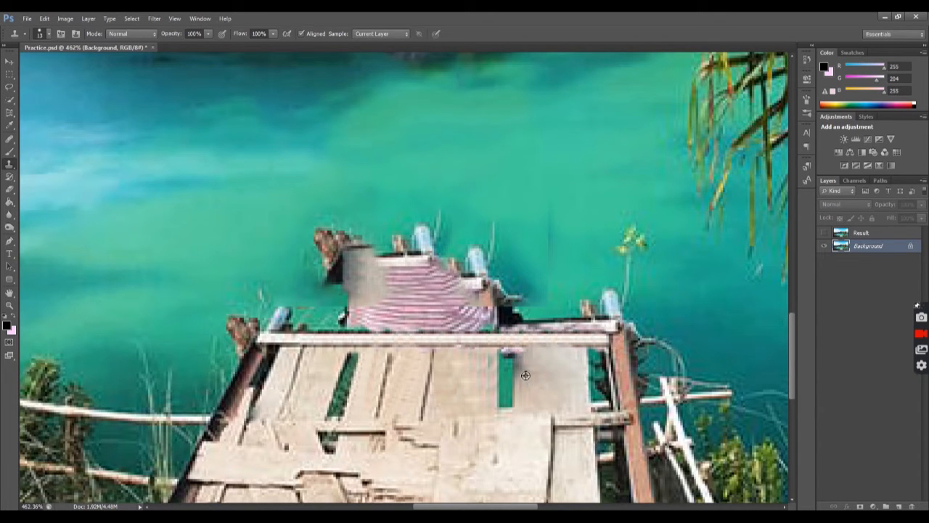
click(522, 356)
alt+click(507, 370)
click(506, 355)
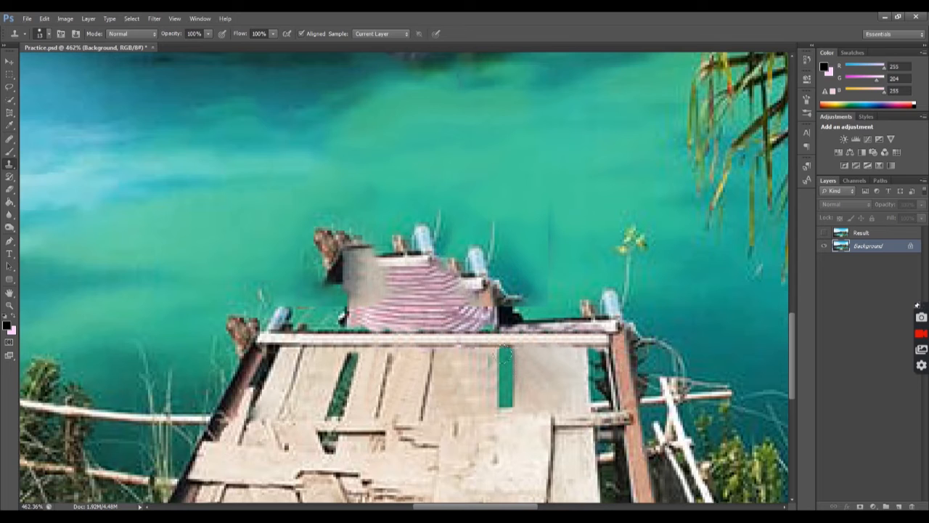
Touch up the cross beam above the deck gap and the adjacent plank with cloned wood texture
alt+click(498, 340)
click(522, 340)
alt+click(550, 375)
click(530, 360)
scroll(578, 375, down, 6)
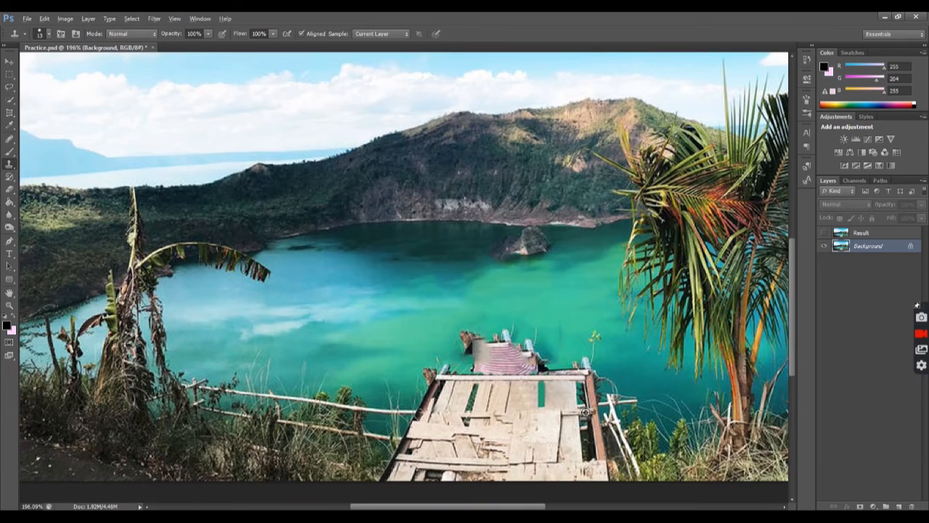
Clone lake water over the wooden stump and the grey smear at the left edge of the remaining striped shirt
scroll(585, 413, up, 3)
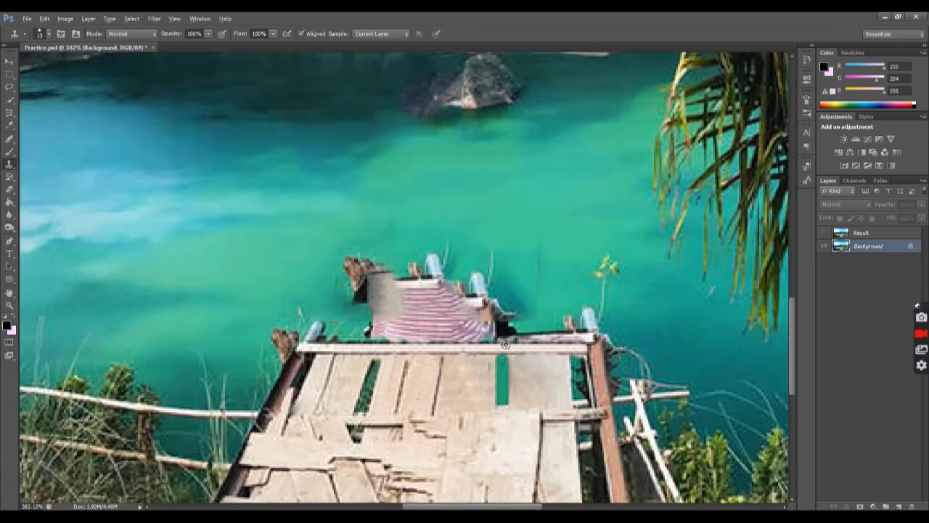
alt+click(300, 253)
mouse_move(357, 280)
mouse_down()
mouse_move(343, 275)
mouse_move(393, 266)
mouse_up()
mouse_move(334, 256)
mouse_down()
mouse_move(355, 254)
mouse_move(336, 276)
mouse_move(352, 292)
mouse_move(379, 291)
mouse_move(333, 289)
mouse_up()
alt+click(293, 274)
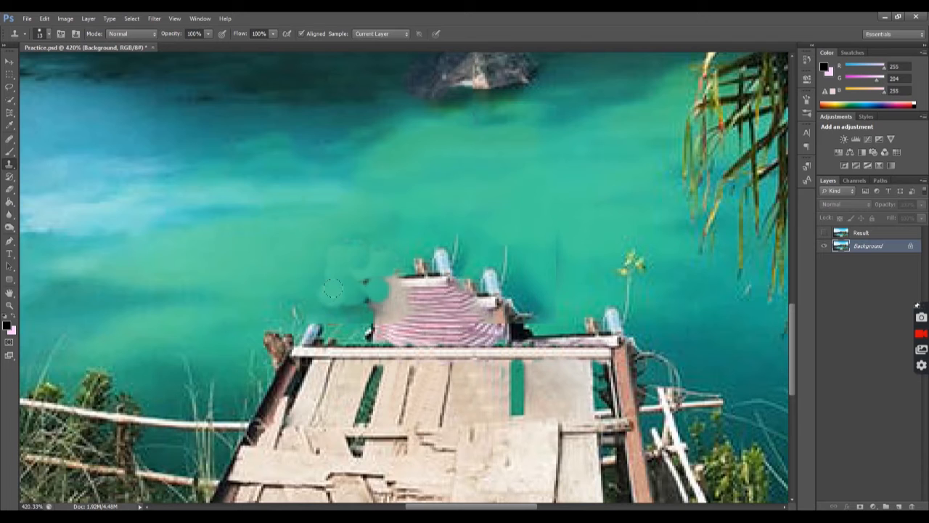
Use the Healing Brush with sampled lake water to paint out the posts directly above the shirt remnant
click(9, 139)
click(44, 146)
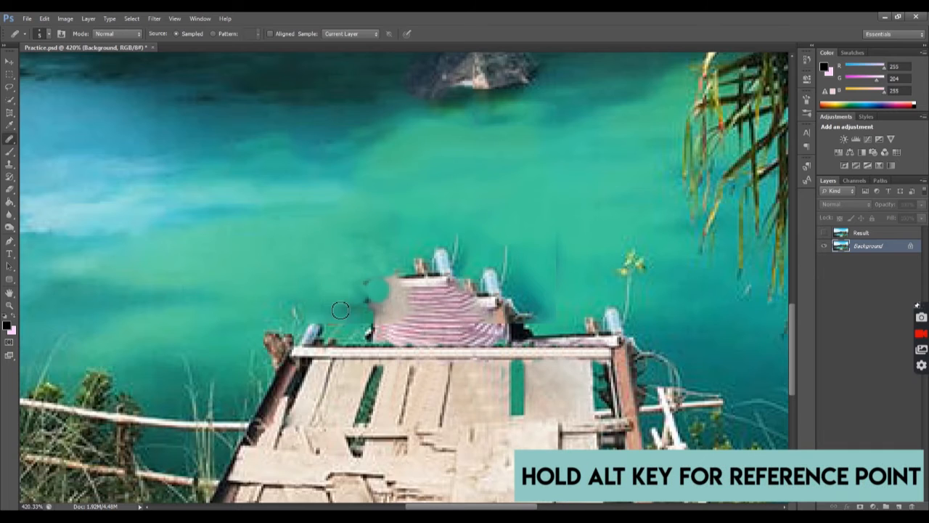
alt+click(335, 289)
mouse_move(421, 273)
mouse_down()
mouse_move(388, 275)
mouse_move(453, 265)
mouse_move(411, 254)
mouse_move(489, 261)
mouse_move(430, 267)
mouse_move(459, 259)
mouse_move(465, 238)
mouse_move(425, 274)
mouse_move(463, 266)
mouse_up()
alt+click(481, 233)
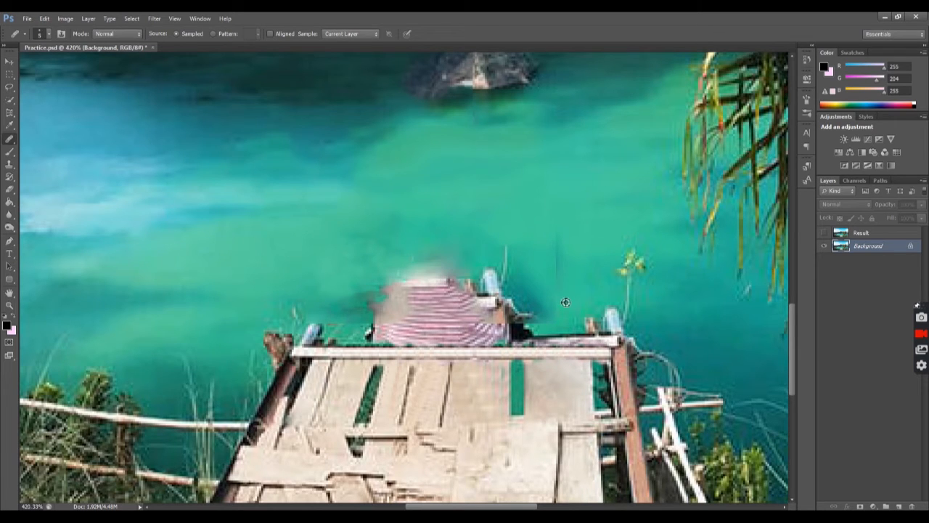
Heal the blue post, twigs and dark patches around the right side and top of the shirt remnant with sampled water
mouse_move(550, 281)
mouse_down()
mouse_move(563, 300)
mouse_move(577, 297)
mouse_move(556, 299)
mouse_move(592, 274)
mouse_move(558, 275)
mouse_up()
alt+click(591, 273)
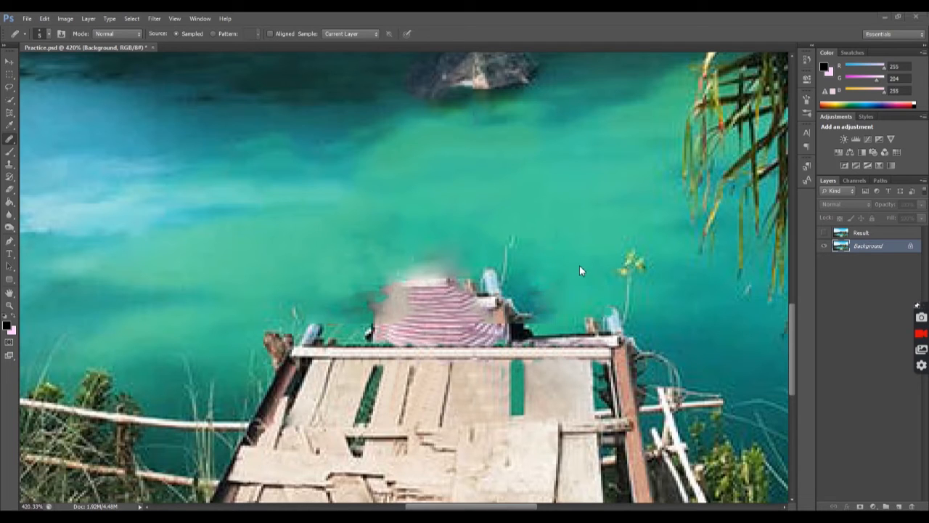
alt+click(570, 273)
drag(535, 290, 549, 291)
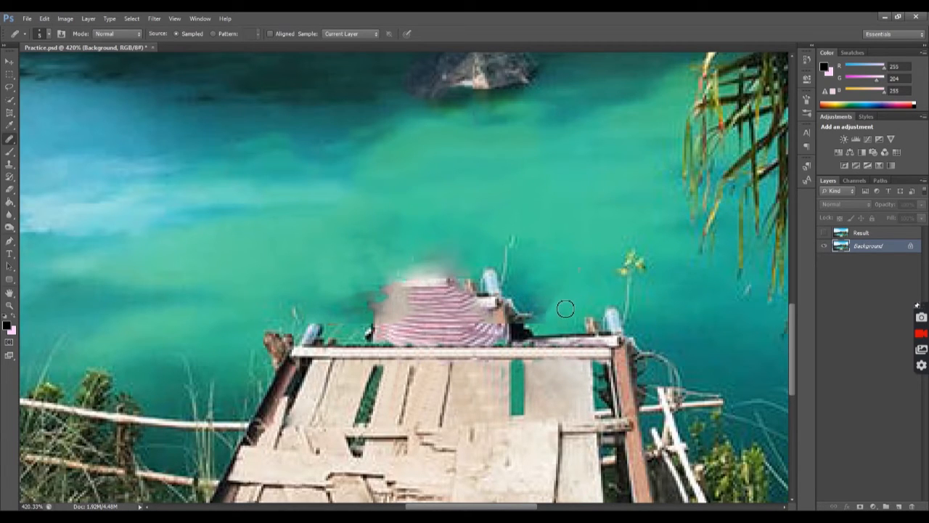
alt+click(317, 289)
drag(357, 301, 537, 281)
alt+click(295, 266)
Select the shirt remnant above the cross beam with a rectangular marquee and apply Content-Aware fill twice
key(m)
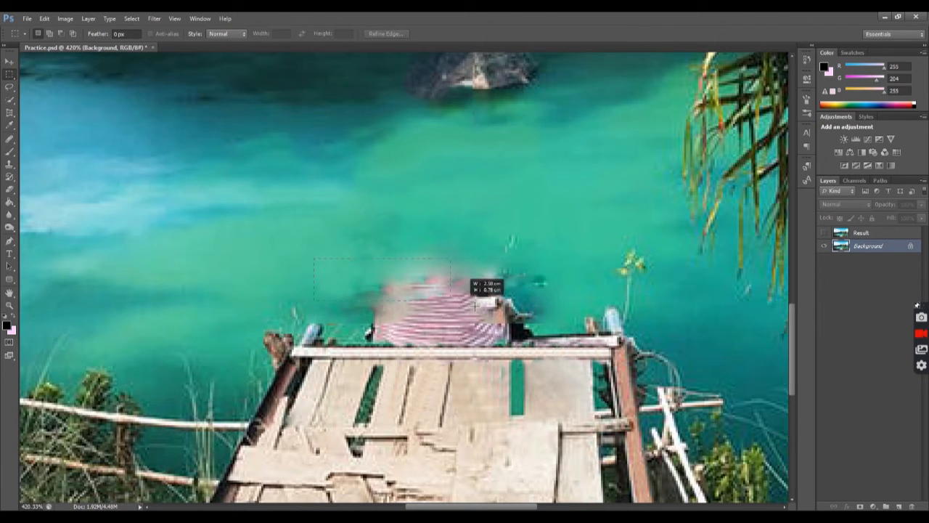
drag(323, 252, 557, 338)
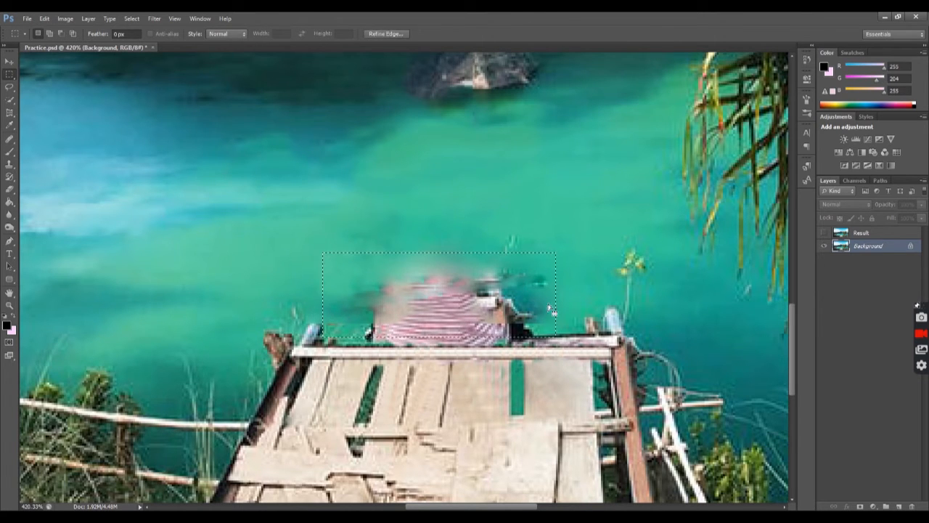
key(shift+BackSpace)
click(421, 188)
key(shift+BackSpace)
click(432, 188)
Reselect a slightly narrower area above the cross beam, repeat the Content-Aware fill, and deselect
drag(331, 256, 529, 337)
key(shift+BackSpace)
click(428, 189)
key(shift+BackSpace)
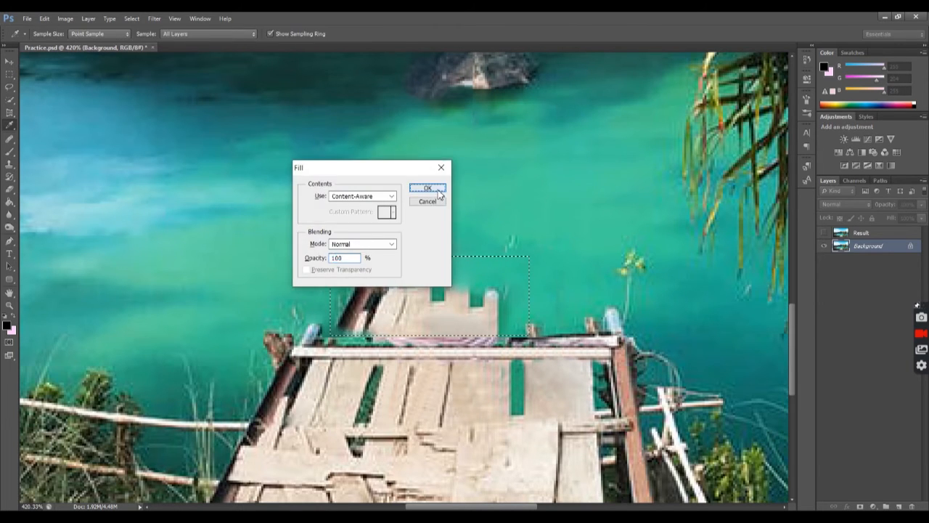
click(428, 188)
key(ctrl+d)
Enlarge the Healing Brush to 17 px and heal the stray planks and posts above the cross beam with lake water
click(10, 139)
mouse_move(337, 300)
mouse_down()
mouse_move(389, 294)
mouse_move(350, 263)
mouse_move(386, 274)
mouse_up()
click(49, 34)
click(24, 63)
drag(510, 242, 536, 253)
alt+click(542, 275)
mouse_move(499, 296)
mouse_down()
mouse_move(457, 306)
mouse_move(539, 331)
mouse_move(375, 305)
mouse_move(335, 312)
mouse_up()
alt+click(540, 271)
alt+click(291, 269)
alt+click(294, 236)
mouse_move(401, 246)
mouse_down()
mouse_move(388, 219)
mouse_move(479, 252)
mouse_up()
alt+click(499, 248)
Heal the leftover twig marks and the beige patch just above the cross beam with sampled lake water
scroll(348, 244, down, 4)
scroll(216, 261, up, 3)
scroll(343, 262, up, 2)
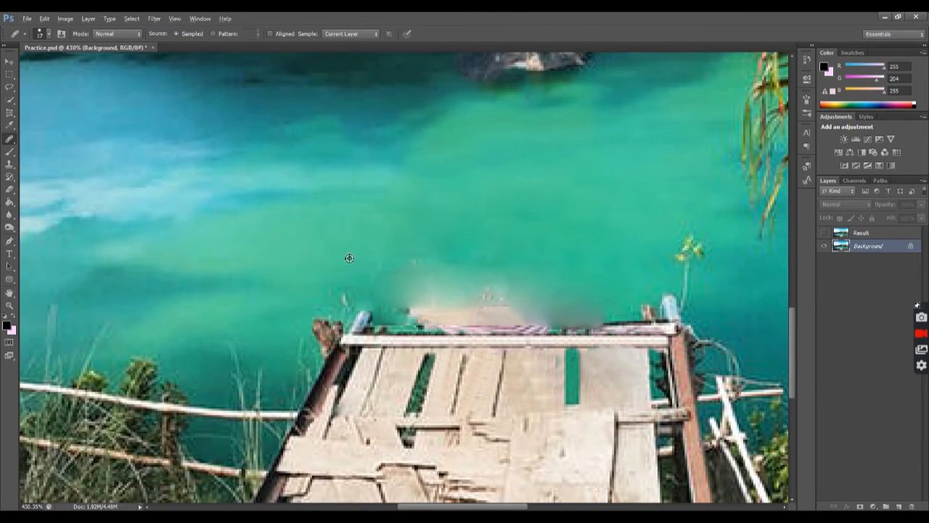
alt+click(288, 255)
drag(400, 267, 594, 271)
drag(404, 298, 517, 305)
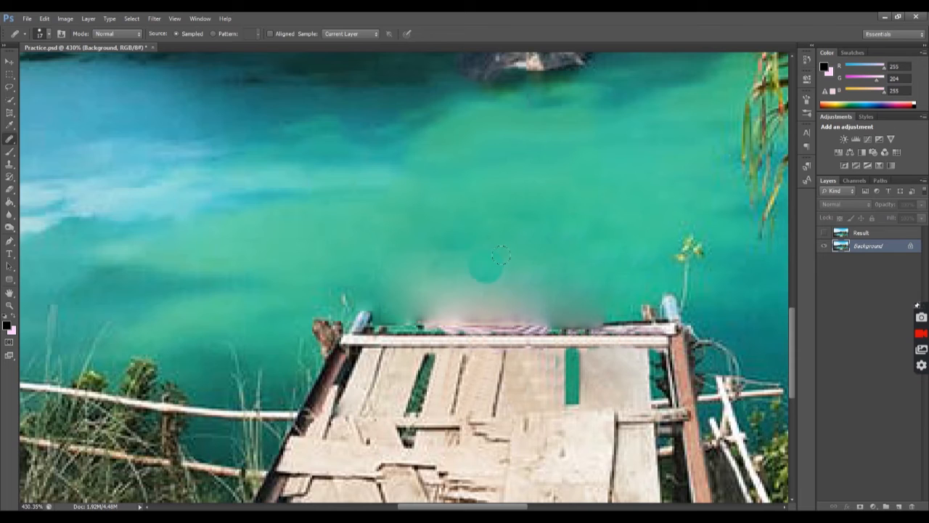
Clone lake water over the pinkish blur above the middle of the cross beam with the Clone Stamp tool
click(10, 164)
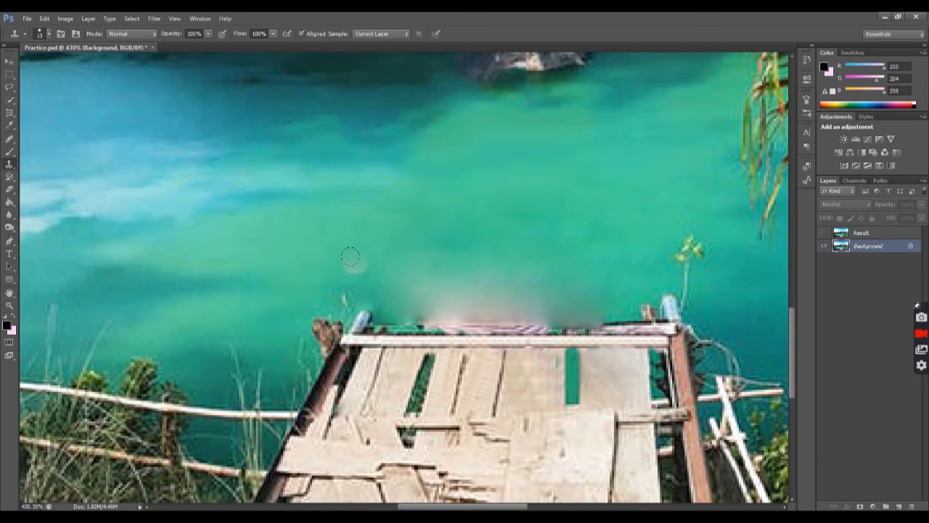
mouse_move(391, 275)
mouse_down()
mouse_move(447, 280)
mouse_move(371, 253)
mouse_move(471, 269)
mouse_move(531, 241)
mouse_move(439, 248)
mouse_move(463, 264)
mouse_up()
alt+click(372, 255)
alt+click(405, 240)
mouse_move(553, 291)
mouse_down()
mouse_move(578, 302)
mouse_move(642, 300)
mouse_move(555, 300)
mouse_up()
Clone water over the small wooden stump by the right post and the striped shirt traces along the beam's upper edge
alt+click(644, 305)
mouse_move(648, 318)
mouse_down()
mouse_move(677, 345)
mouse_move(633, 320)
mouse_move(537, 312)
mouse_move(464, 292)
mouse_move(443, 304)
mouse_move(417, 301)
mouse_move(424, 315)
mouse_move(382, 315)
mouse_move(573, 331)
mouse_up()
alt+click(686, 340)
alt+click(609, 279)
alt+click(419, 308)
click(472, 330)
alt+click(326, 270)
drag(338, 296, 389, 300)
scroll(180, 186, down, 4)
scroll(179, 189, up, 3)
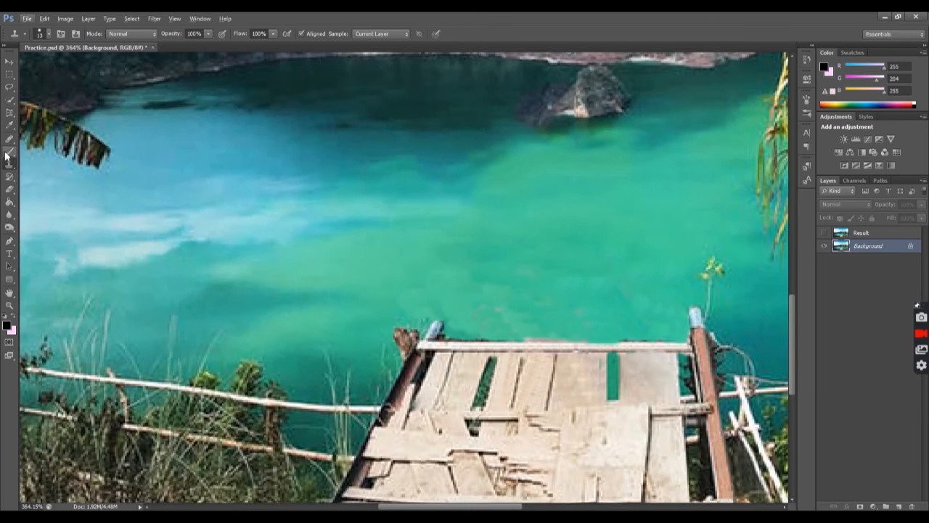
Blend the water above the right half of the cross beam with the Healing Brush, reducing its brush size
click(9, 138)
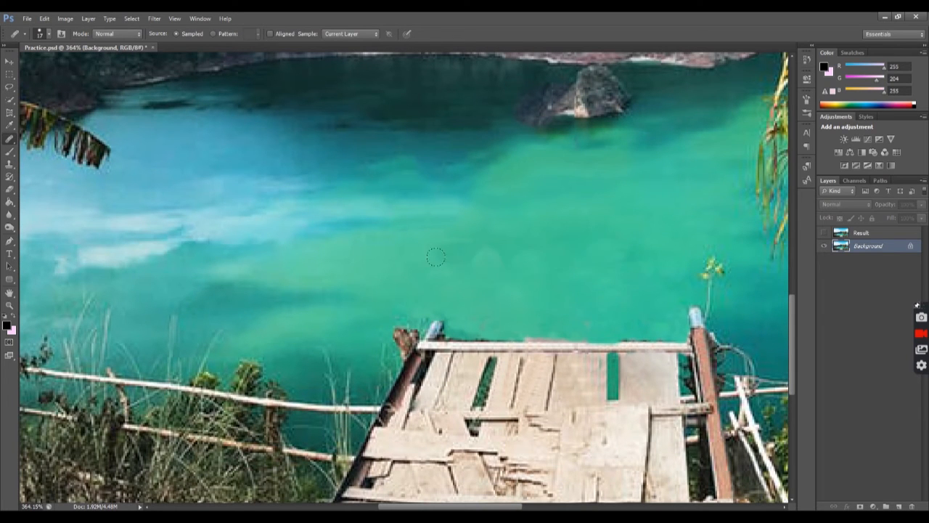
alt+click(630, 329)
drag(640, 337, 666, 336)
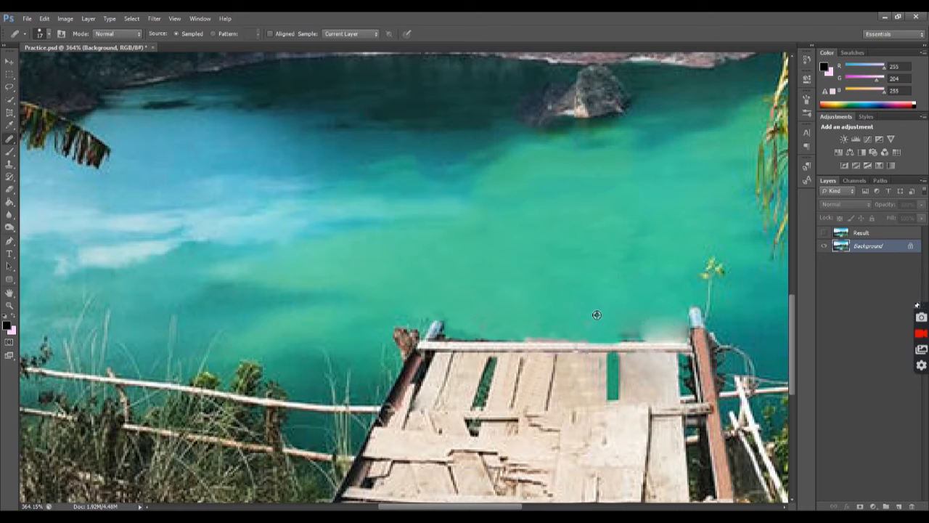
click(49, 35)
drag(22, 62, 17, 62)
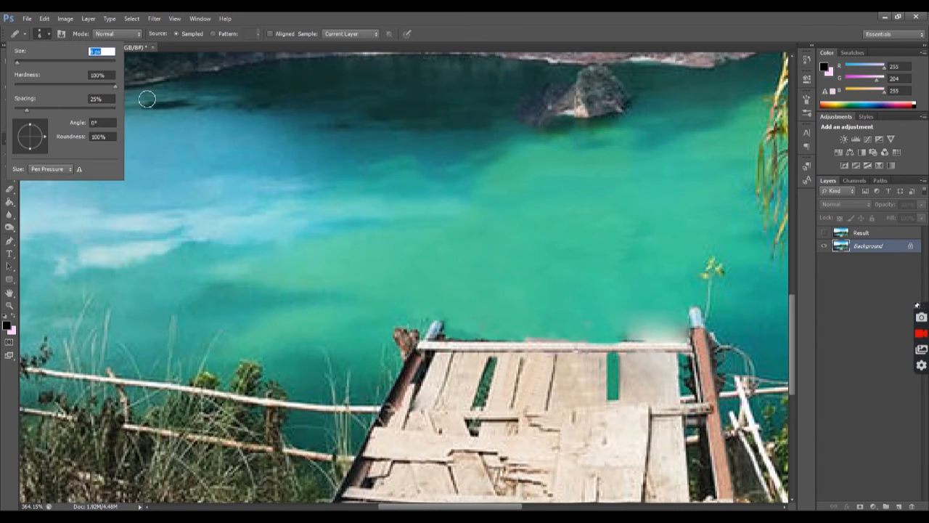
scroll(692, 320, up, 6)
scroll(563, 311, down, 2)
mouse_move(581, 326)
mouse_down()
mouse_move(537, 326)
mouse_move(649, 326)
mouse_up()
alt+click(485, 297)
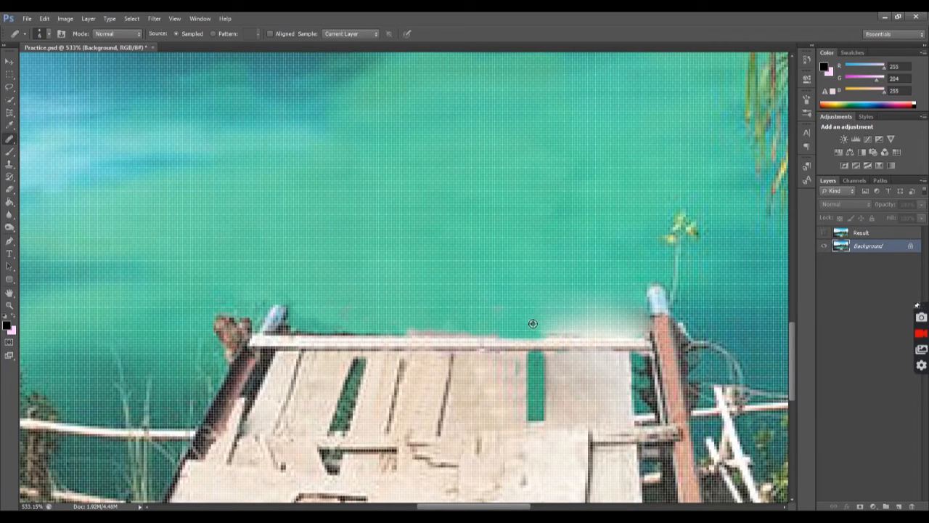
scroll(576, 320, down, 5)
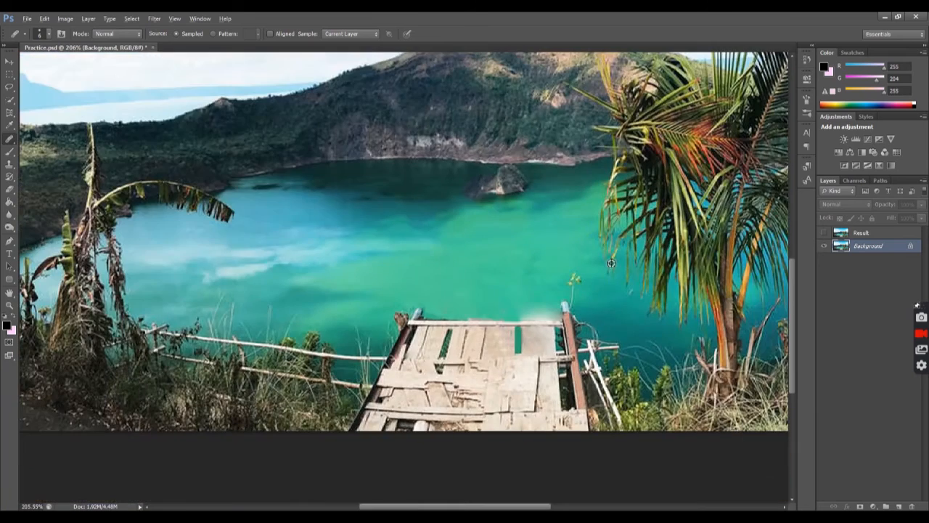
Use the Clone Stamp to cover the pale blur near the right post and restore clean wood along the cross beam
scroll(509, 305, up, 4)
scroll(543, 338, up, 1)
right_click(13, 140)
click(12, 142)
click(9, 164)
right_click(10, 164)
click(44, 161)
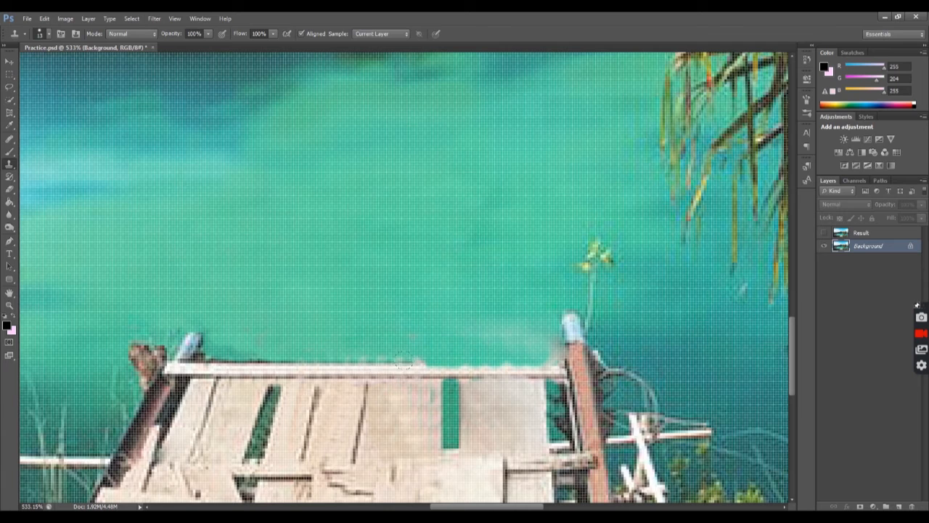
click(441, 363)
alt+click(438, 368)
click(461, 363)
click(494, 365)
key(ctrl+z)
alt+click(383, 369)
click(484, 363)
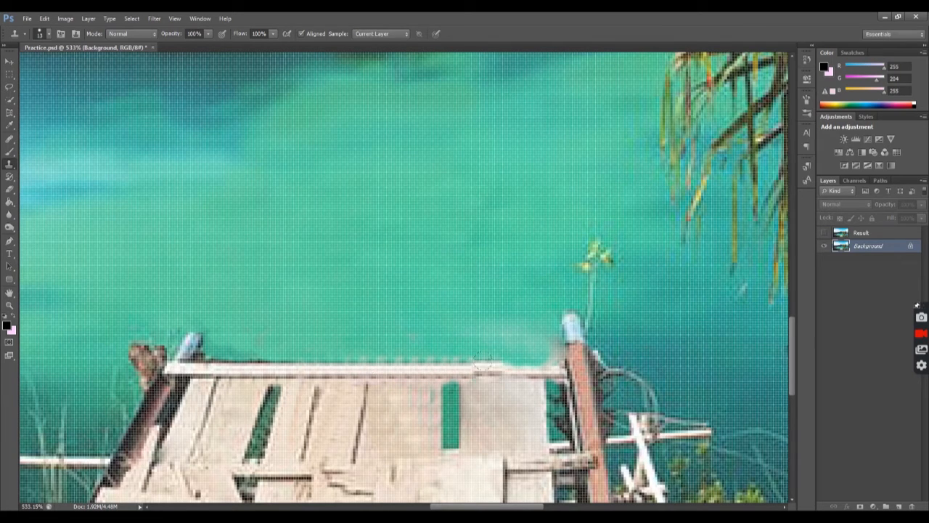
Reduce the Clone Stamp brush size and clone water along the uneven upper edge of the cross beam
scroll(710, 391, down, 3)
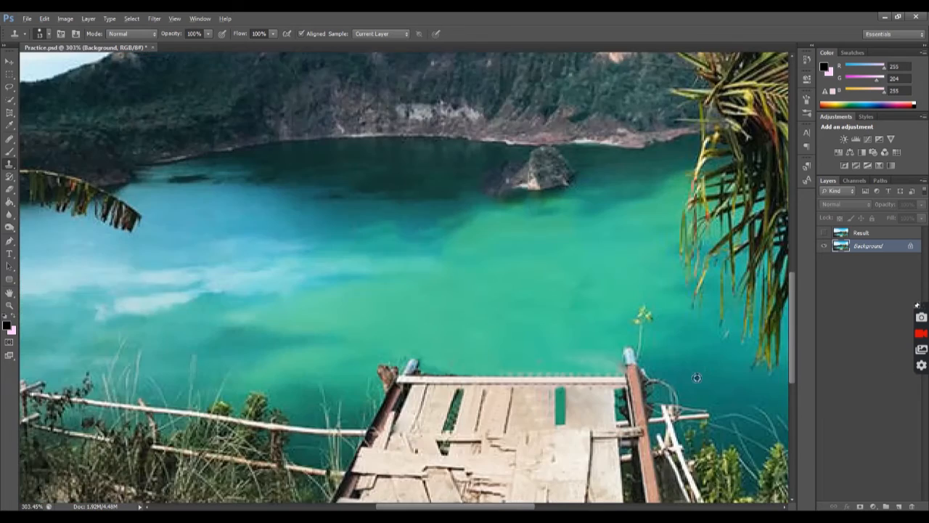
scroll(697, 377, up, 1)
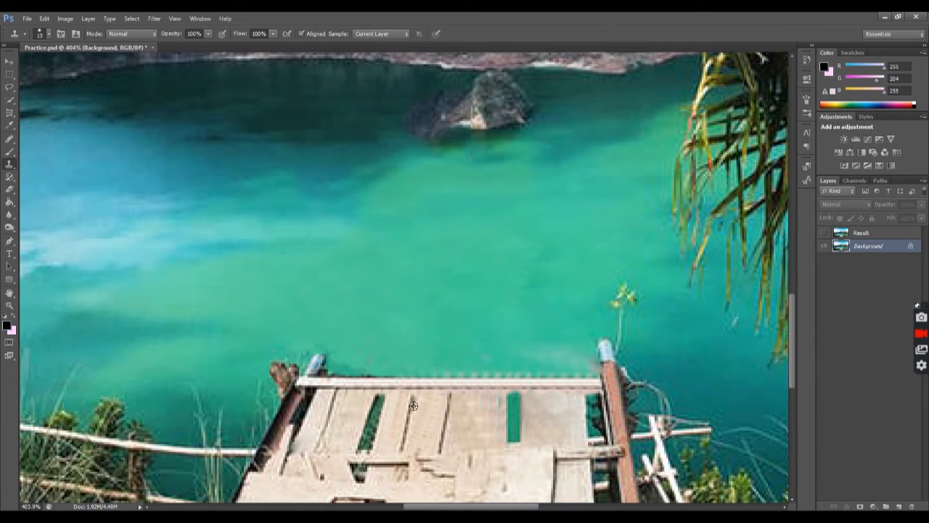
scroll(624, 322, up, 2)
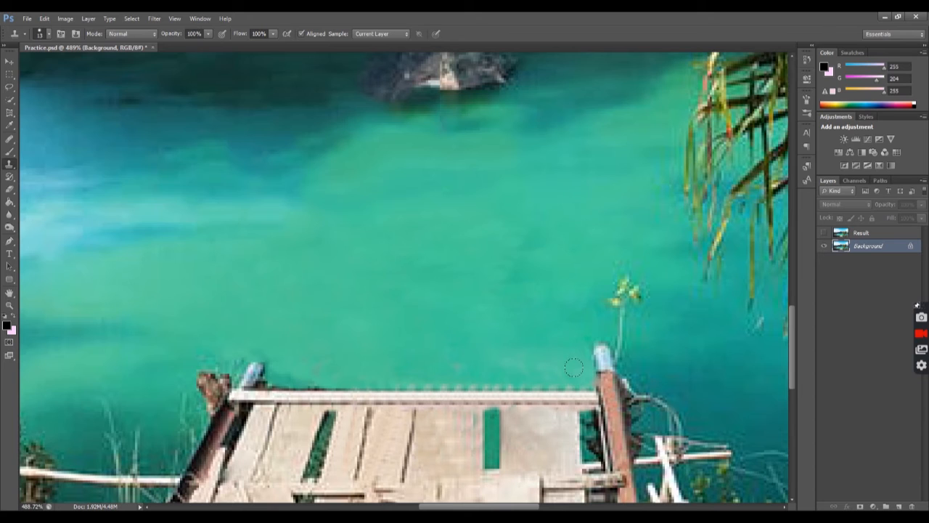
click(44, 35)
drag(21, 64, 18, 64)
click(580, 381)
drag(586, 384, 360, 383)
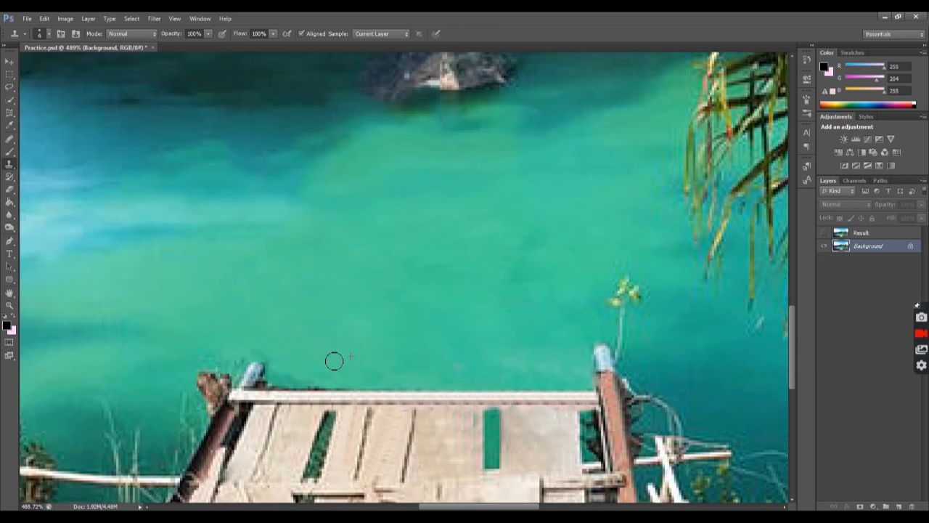
scroll(487, 347, down, 3)
drag(506, 311, 510, 312)
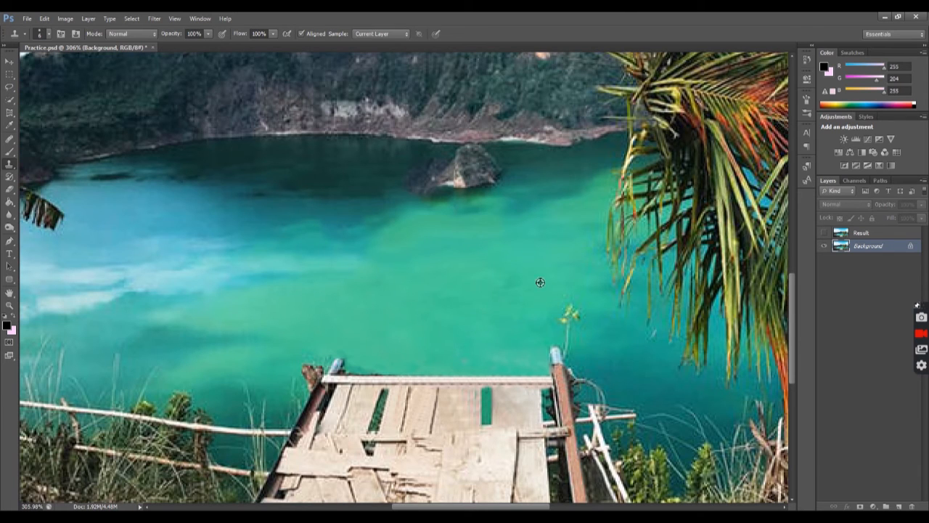
Heal the small leftover spots in the lake water above the deck
click(10, 138)
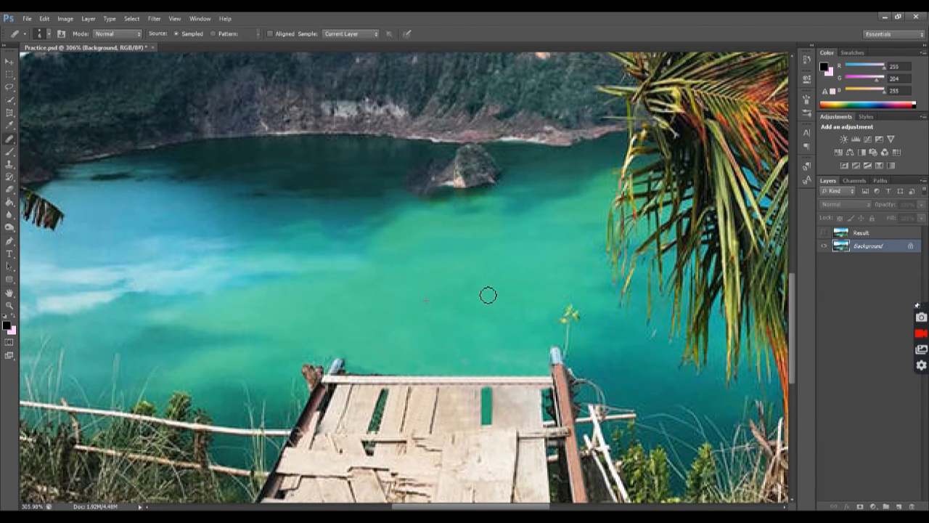
scroll(491, 305, down, 5)
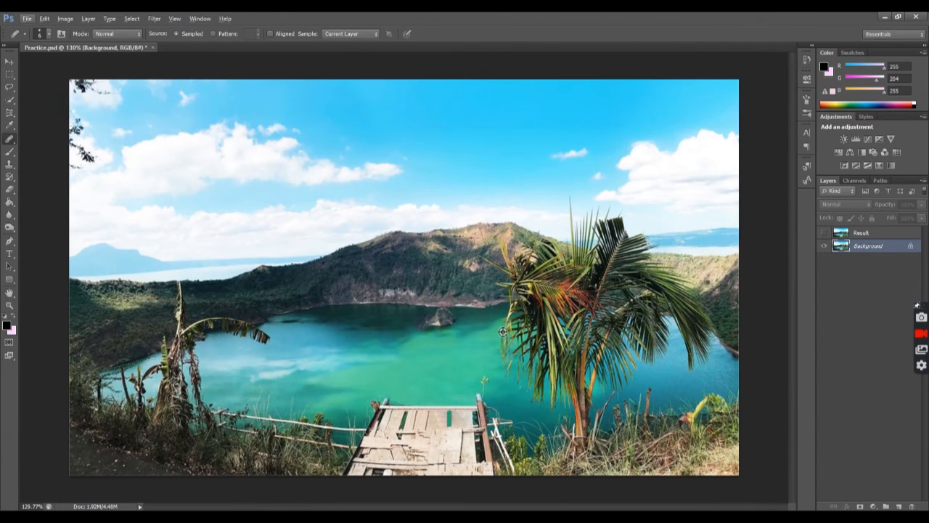
click(10, 62)
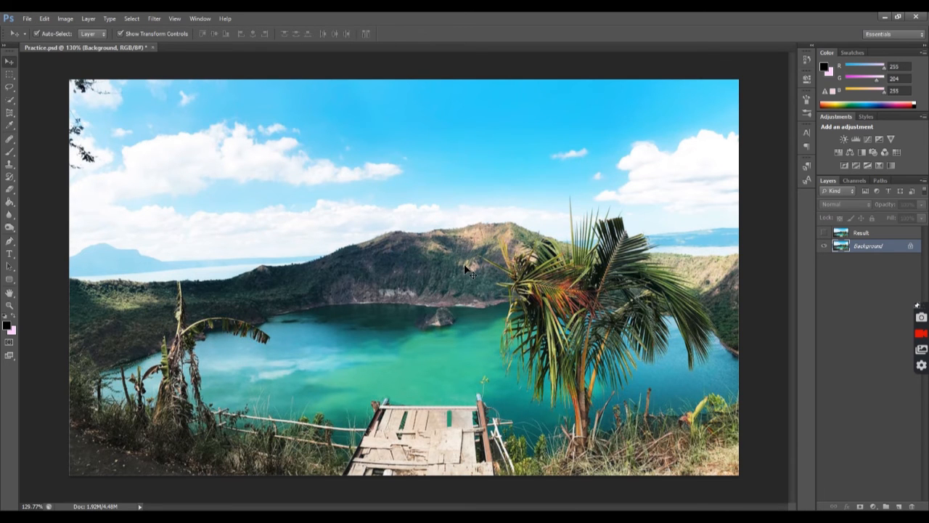
Clone dark lake water over the smudge at the left side of the rock islet and tidy the rock's edge
scroll(466, 267, up, 1)
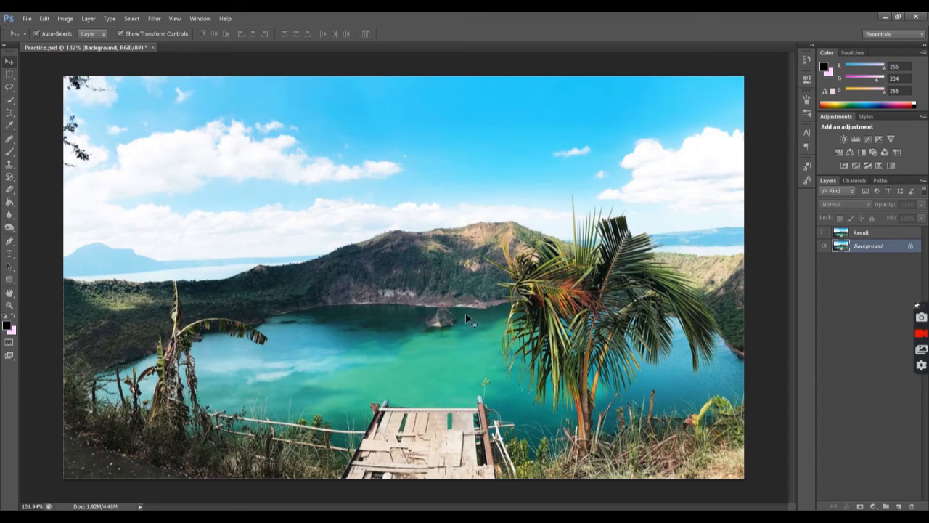
scroll(426, 309, up, 5)
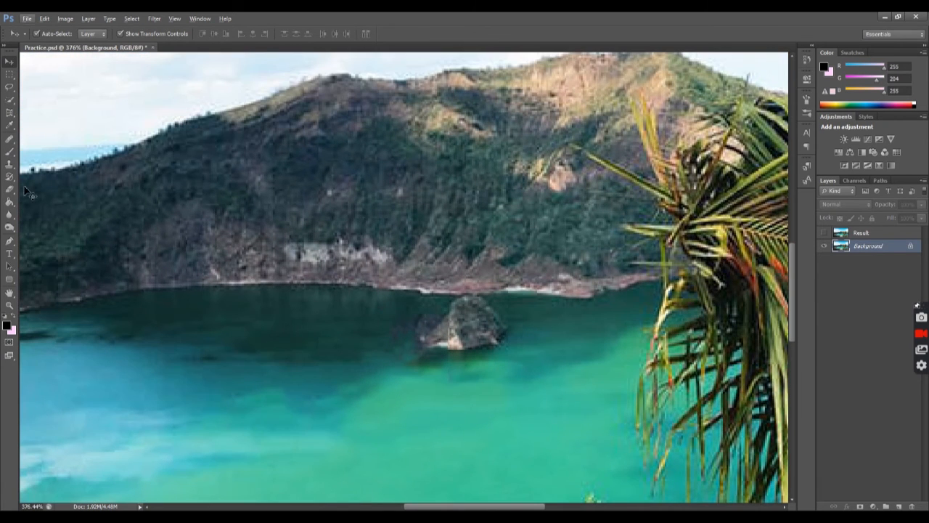
click(9, 164)
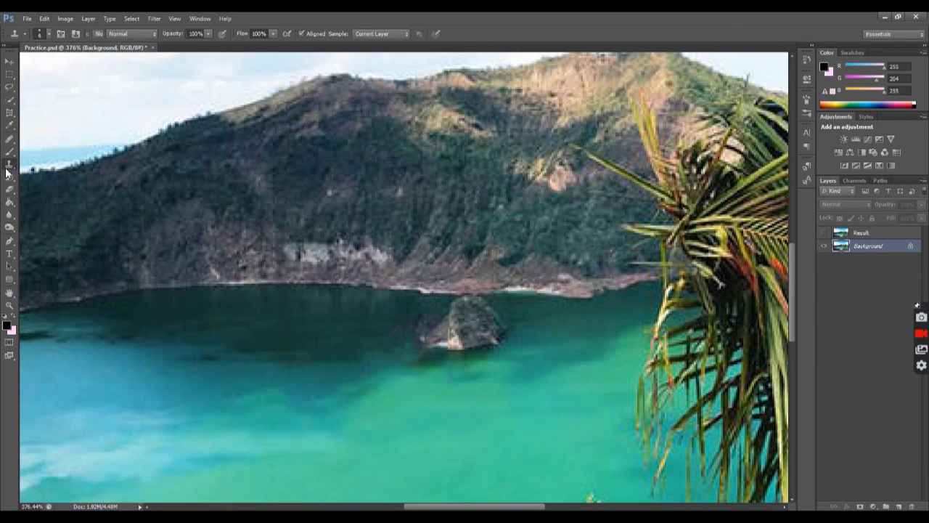
click(43, 34)
click(49, 34)
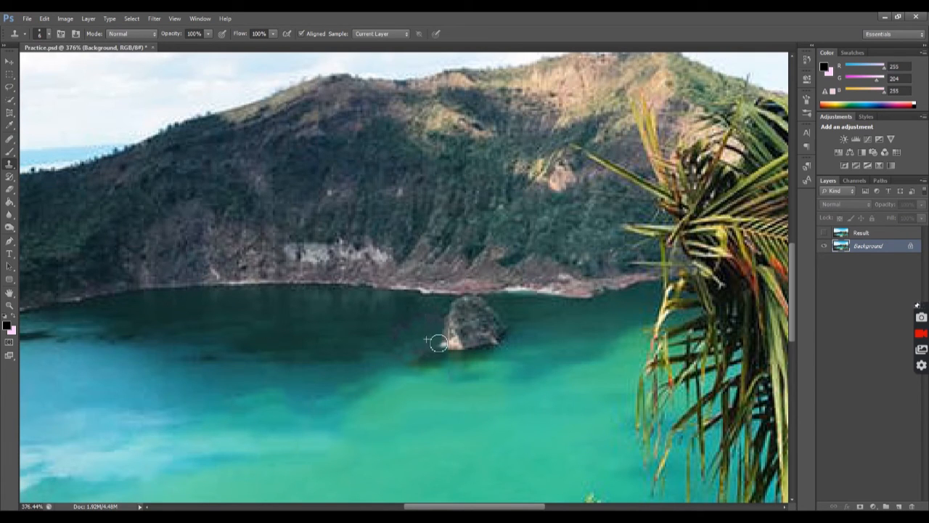
drag(445, 348, 446, 326)
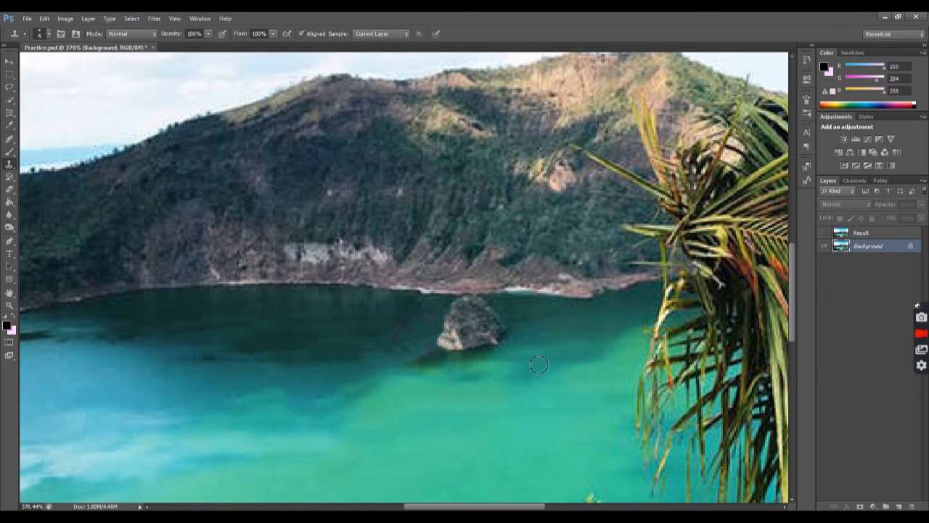
Heal the purplish traces and dark streak in the water left of the rock islet with the Healing Brush
scroll(429, 375, down, 6)
scroll(403, 418, up, 2)
scroll(408, 410, up, 10)
scroll(454, 340, down, 2)
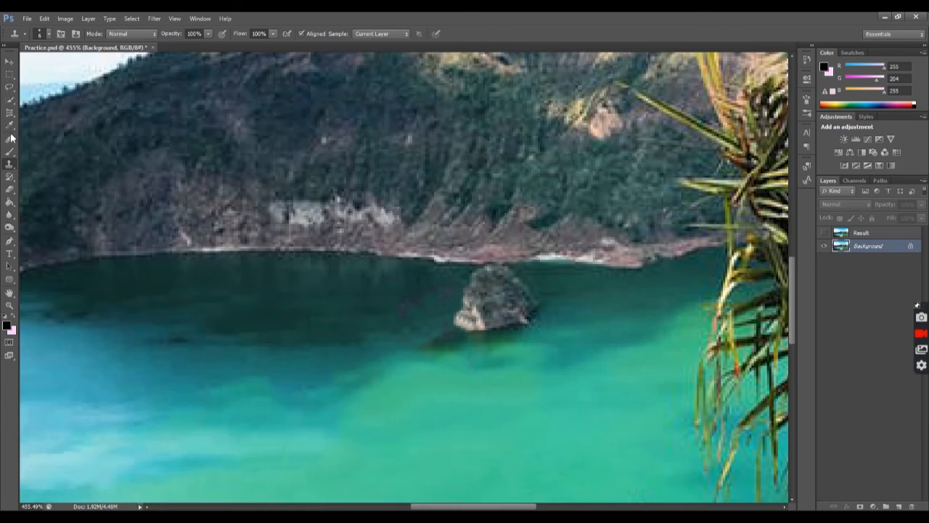
click(9, 139)
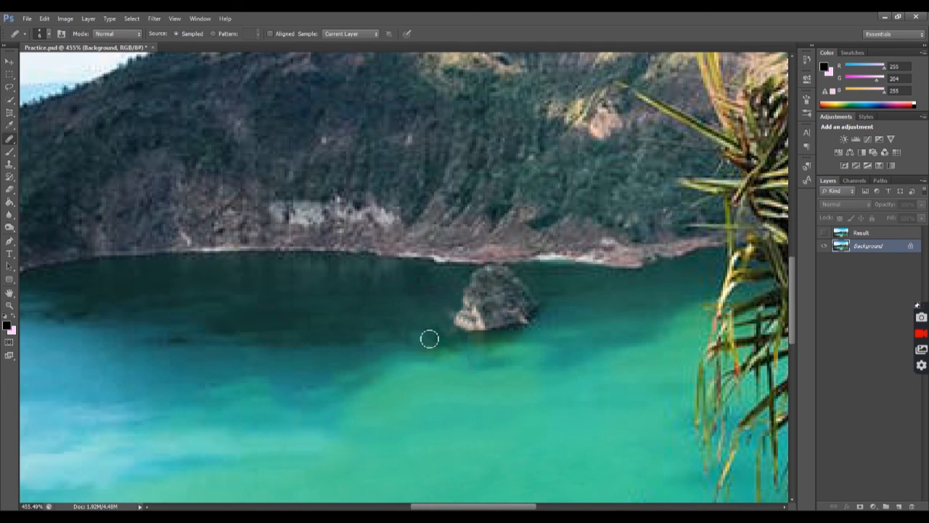
scroll(428, 344, down, 6)
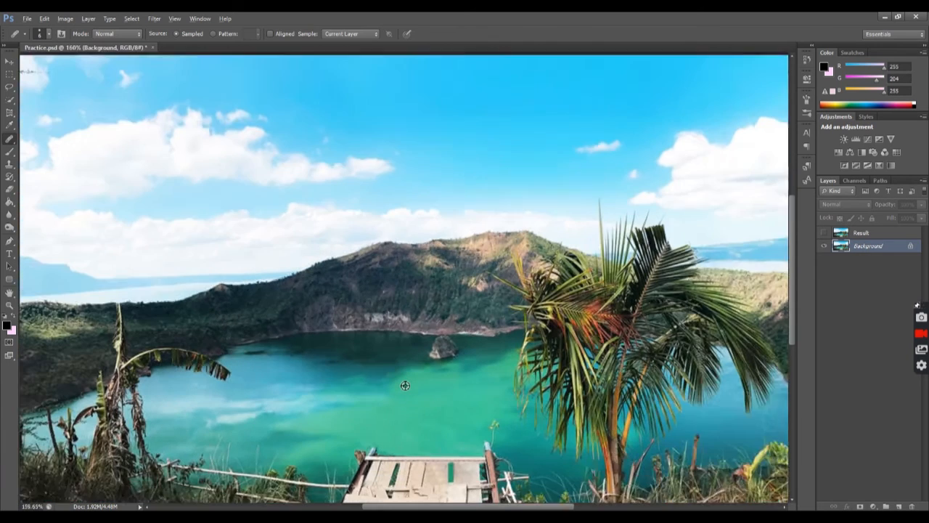
scroll(405, 386, down, 1)
key(v)
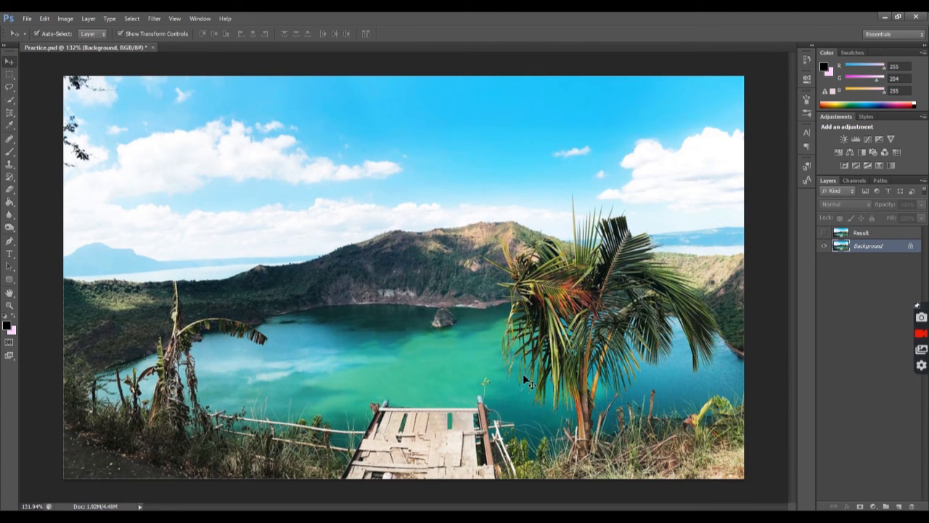